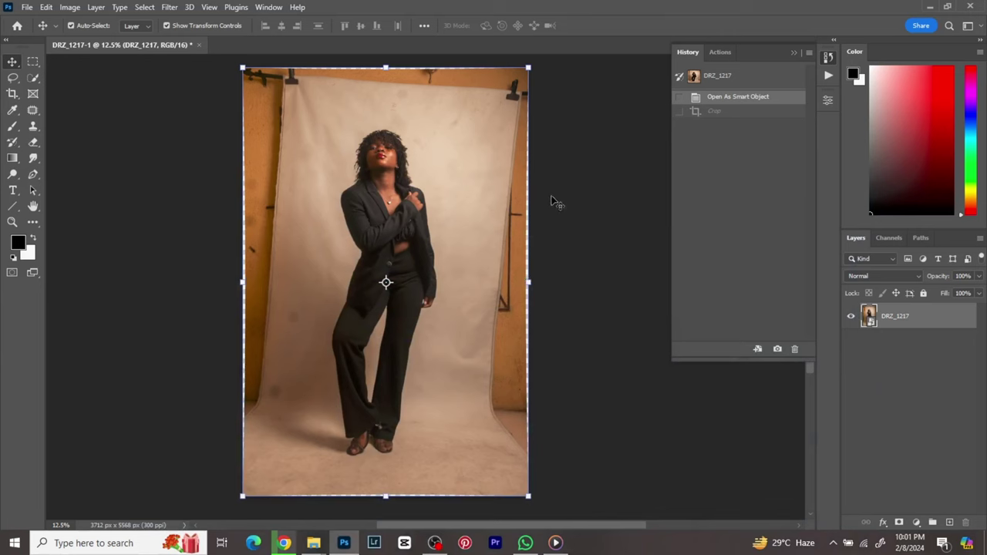
# Step: Close the History panel and dismiss the DRZ_1217 layer's context menu without choosing anything
pyautogui.click(828, 59)
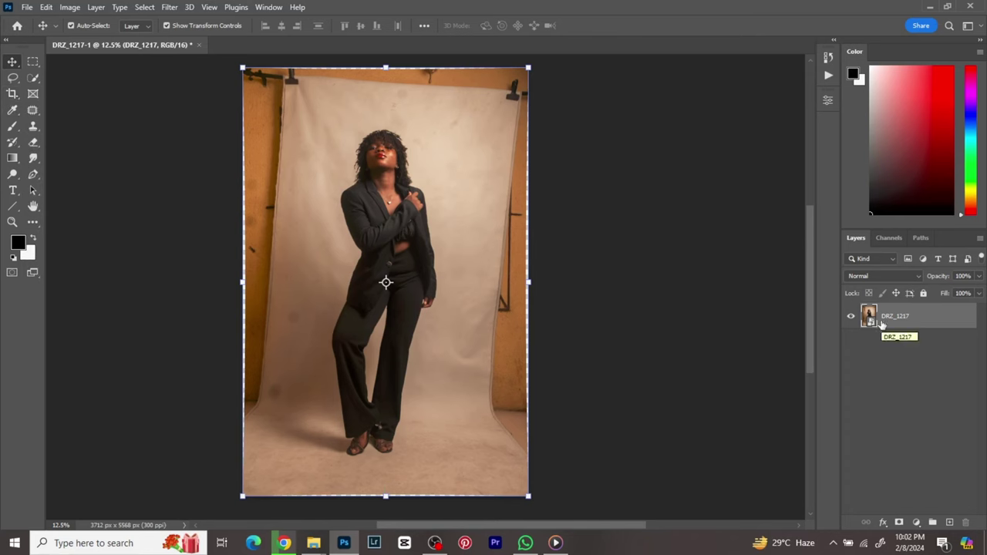
pyautogui.rightClick(924, 322)
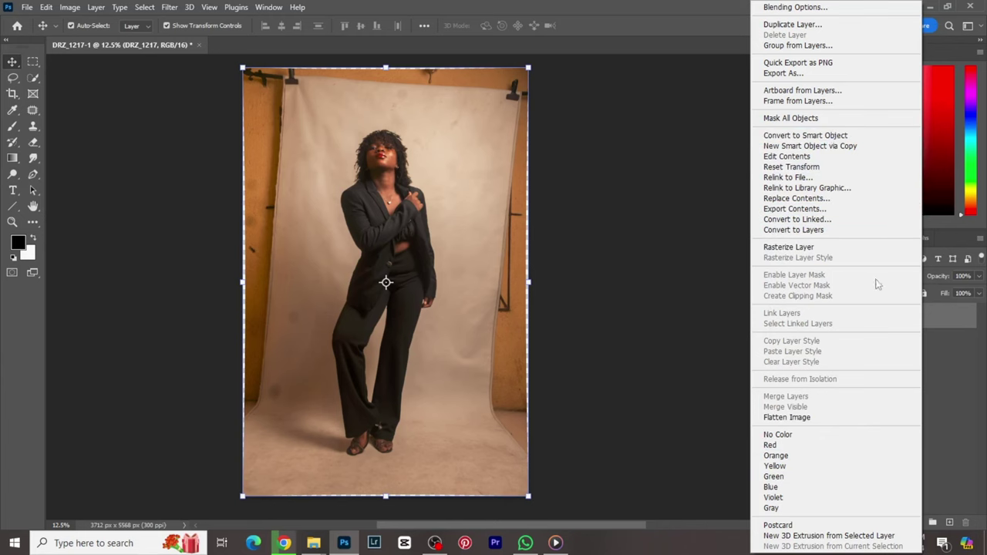
pyautogui.click(936, 322)
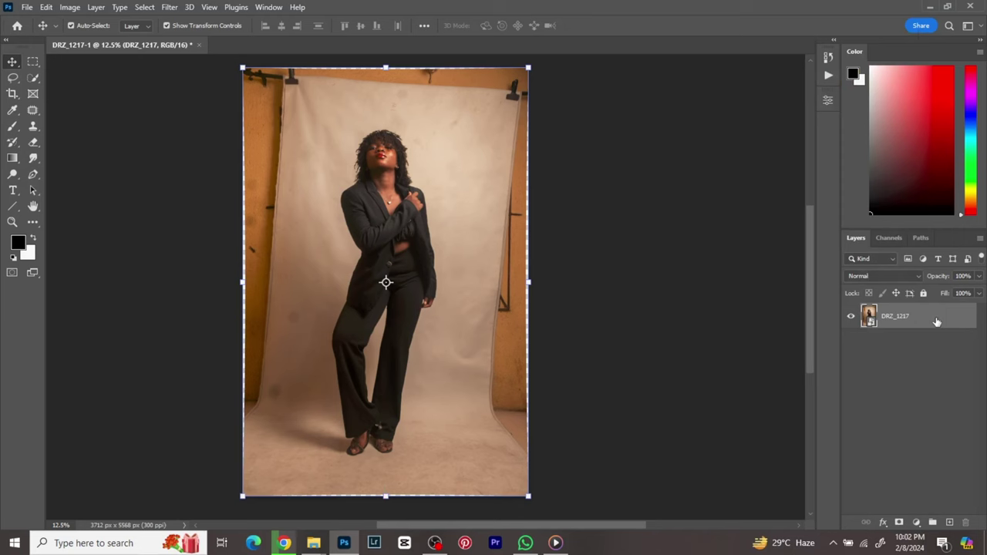
# Step: Straighten the portrait about 5° and crop to 4800 × 6000 px, extending the top and bottom
pyautogui.click(11, 94)
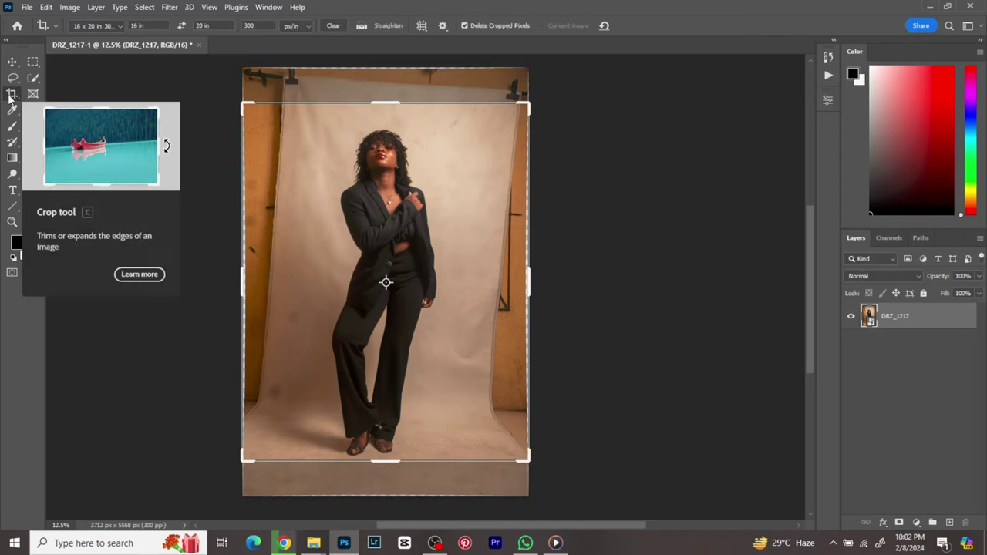
pyautogui.moveTo(539, 101); pyautogui.dragTo(524, 76)
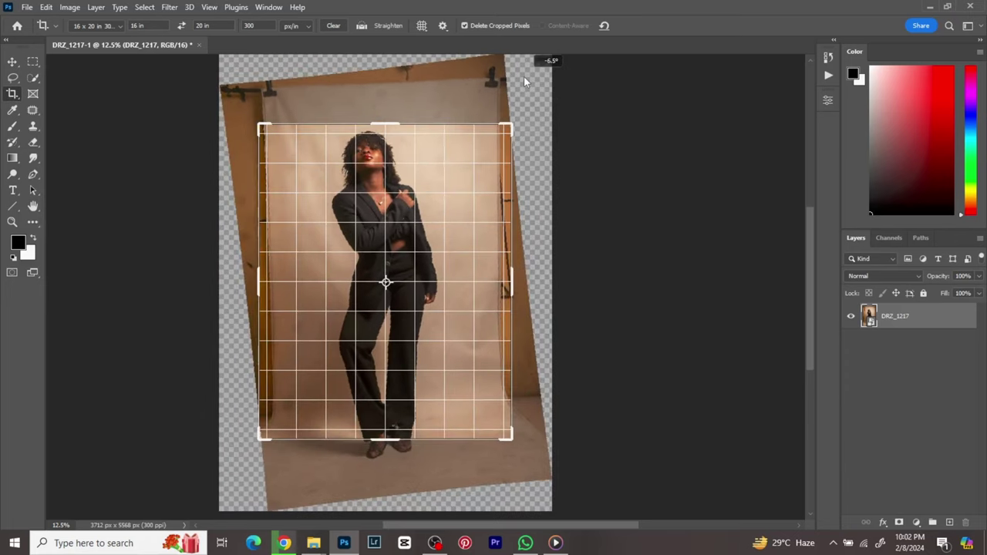
pyautogui.moveTo(388, 151); pyautogui.dragTo(390, 199)
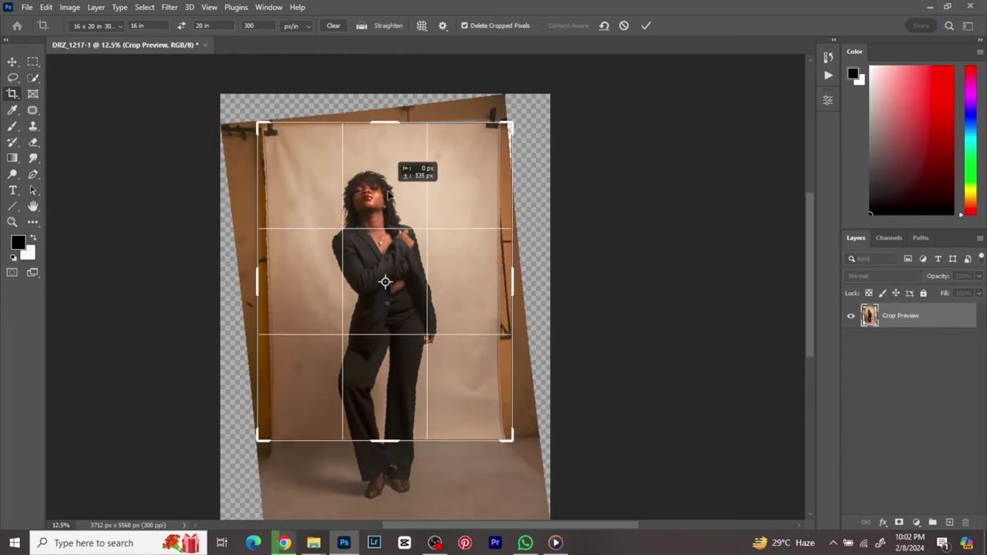
pyautogui.moveTo(515, 112)
pyautogui.mouseDown()
pyautogui.moveTo(521, 121)
pyautogui.moveTo(524, 108)
pyautogui.mouseUp()
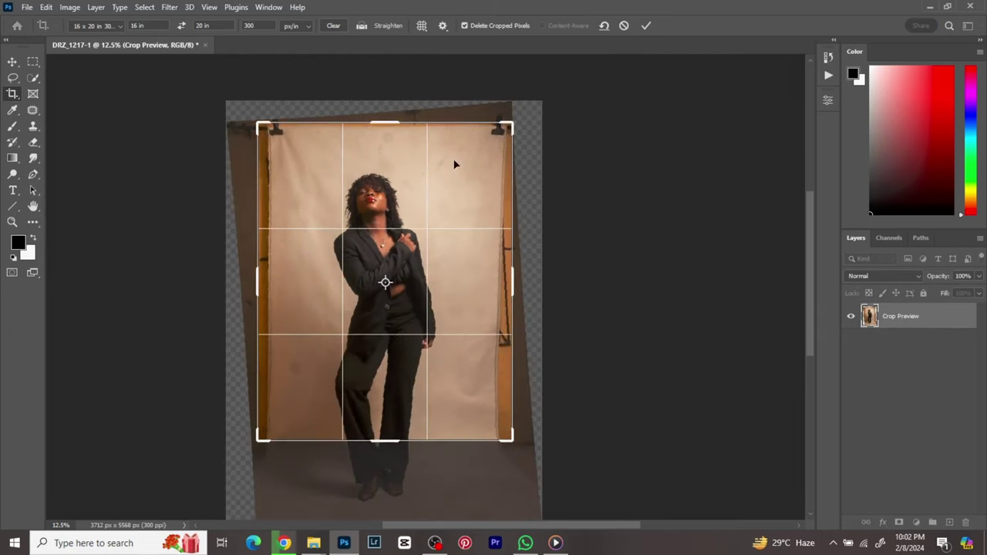
pyautogui.moveTo(388, 207); pyautogui.dragTo(401, 199)
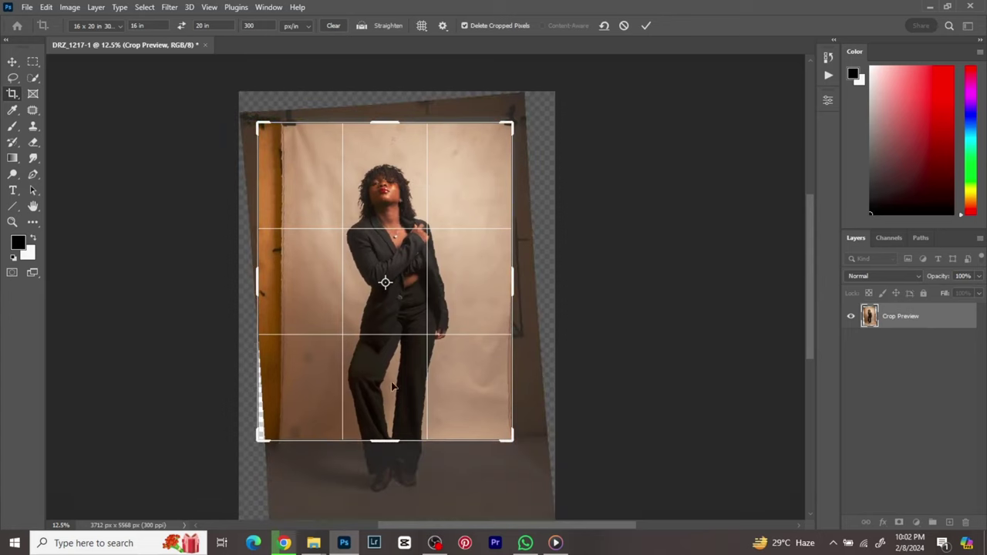
pyautogui.moveTo(386, 441)
pyautogui.mouseDown()
pyautogui.moveTo(386, 473)
pyautogui.moveTo(391, 442)
pyautogui.mouseUp()
pyautogui.moveTo(387, 94); pyautogui.dragTo(392, 73)
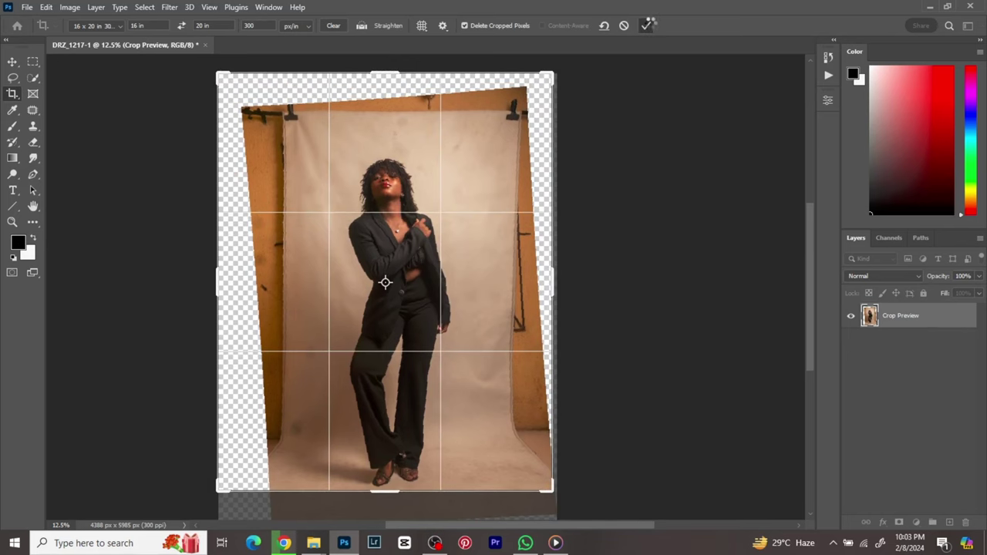
pyautogui.click(649, 25)
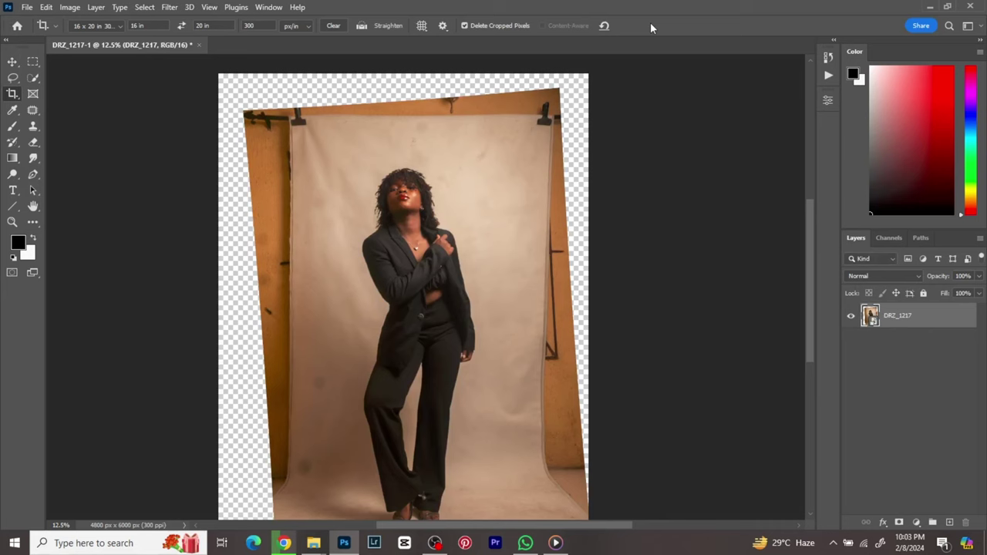
# Step: Flatten the image into one Background layer with white corners, then zoom out and recentre the view
pyautogui.click(13, 61)
pyautogui.rightClick(910, 316)
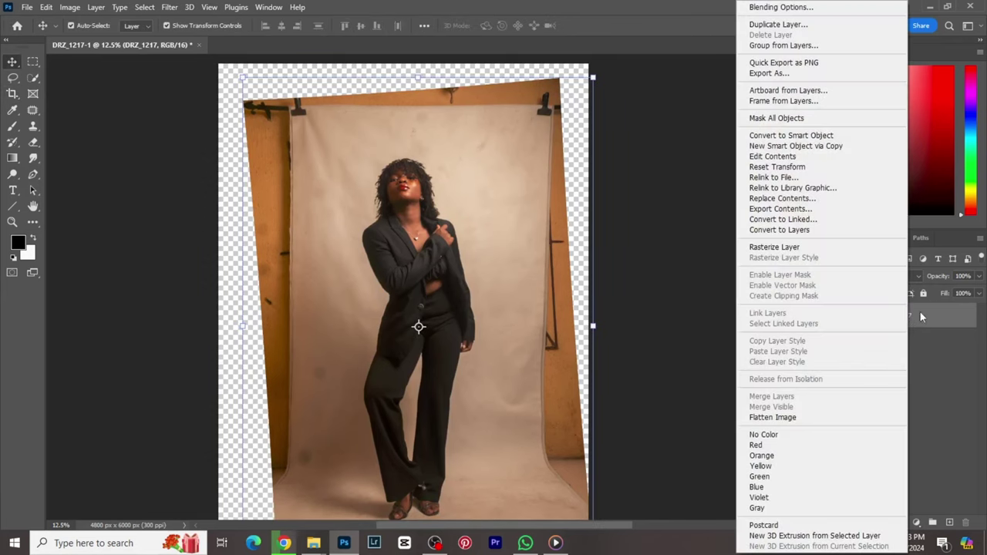
pyautogui.click(779, 418)
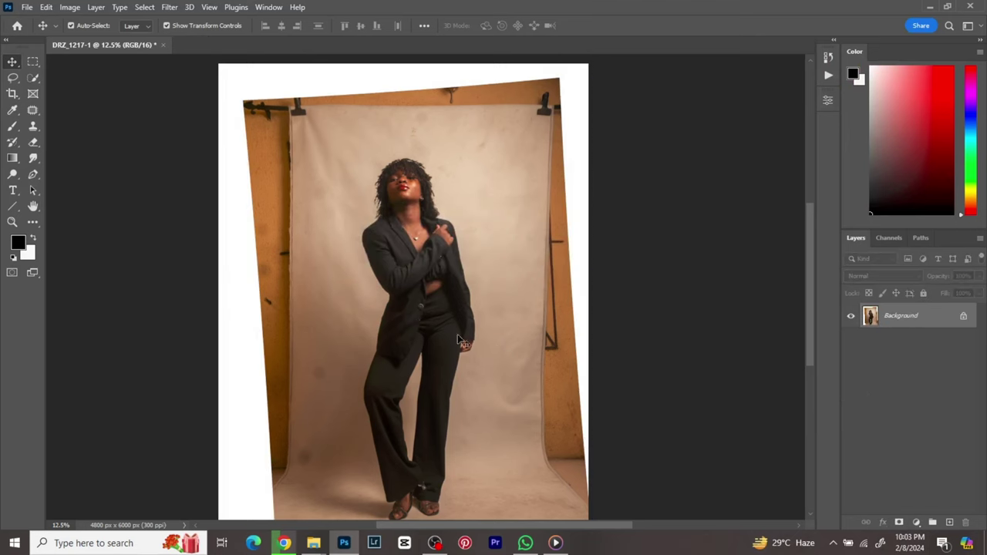
pyautogui.scroll(-1, 404, 326)
pyautogui.moveTo(426, 308); pyautogui.dragTo(468, 305)
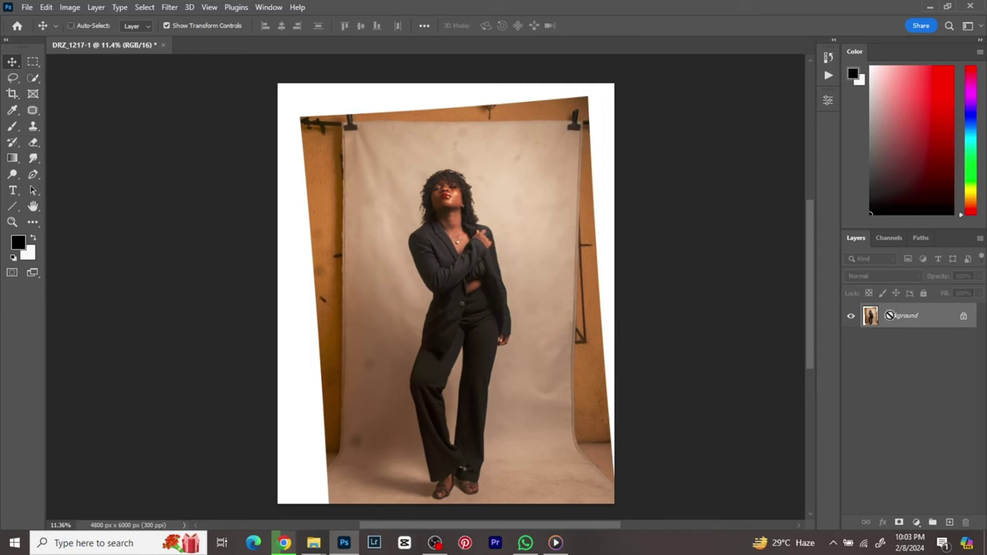
# Step: Duplicate the background as Layer 1 and auto-select the woman with Select Subject
pyautogui.hotkey('ctrl', 'j')
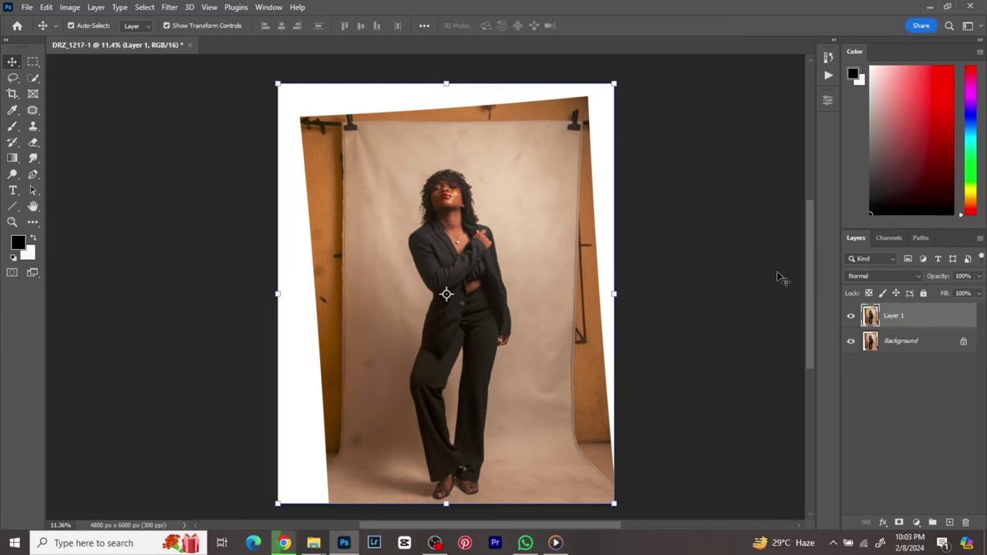
pyautogui.click(828, 104)
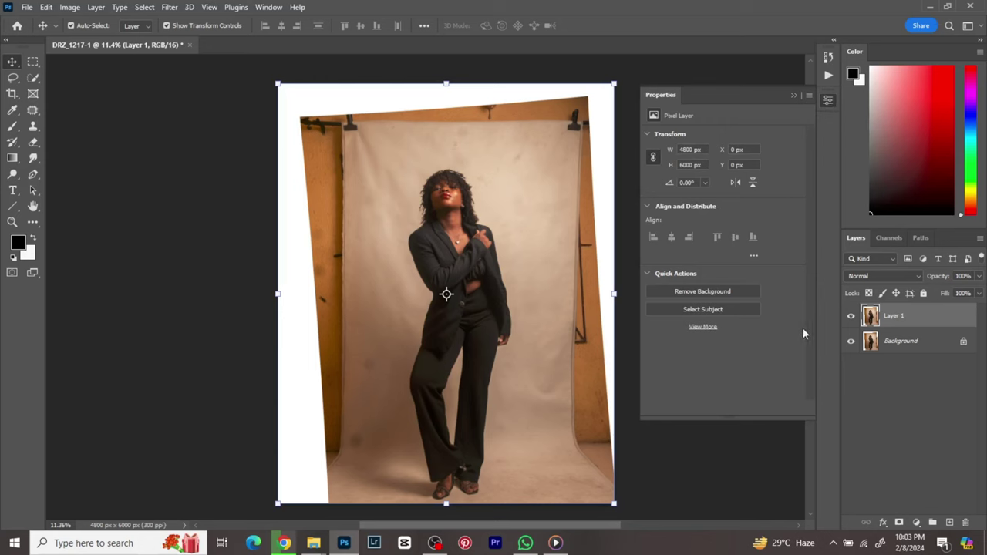
pyautogui.click(716, 311)
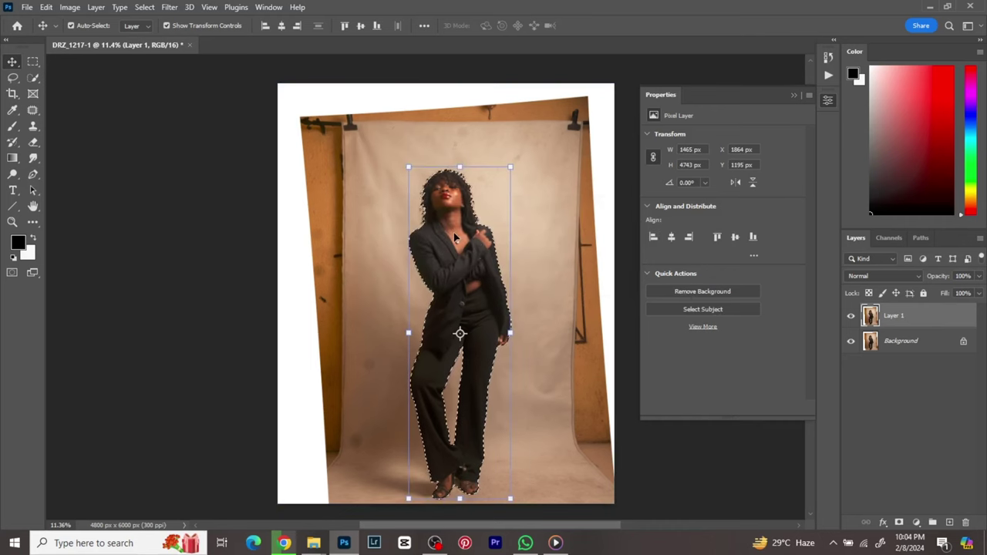
pyautogui.click(829, 101)
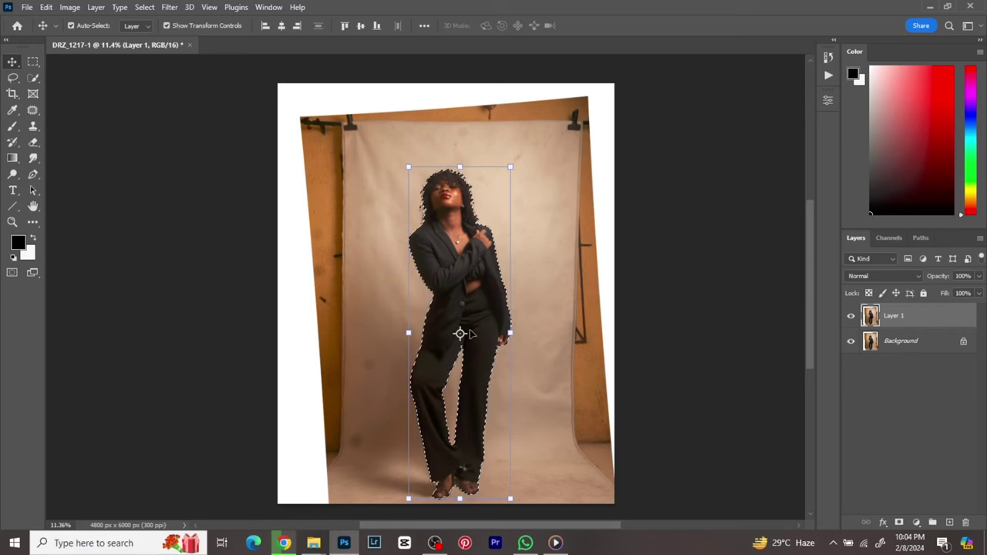
pyautogui.click(12, 77)
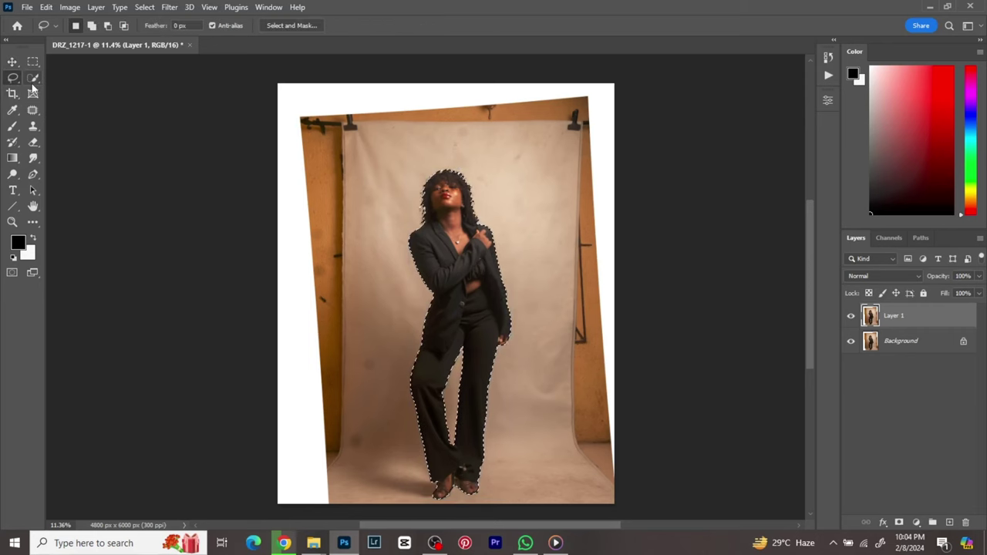
pyautogui.click(32, 85)
pyautogui.rightClick(32, 86)
pyautogui.click(32, 87)
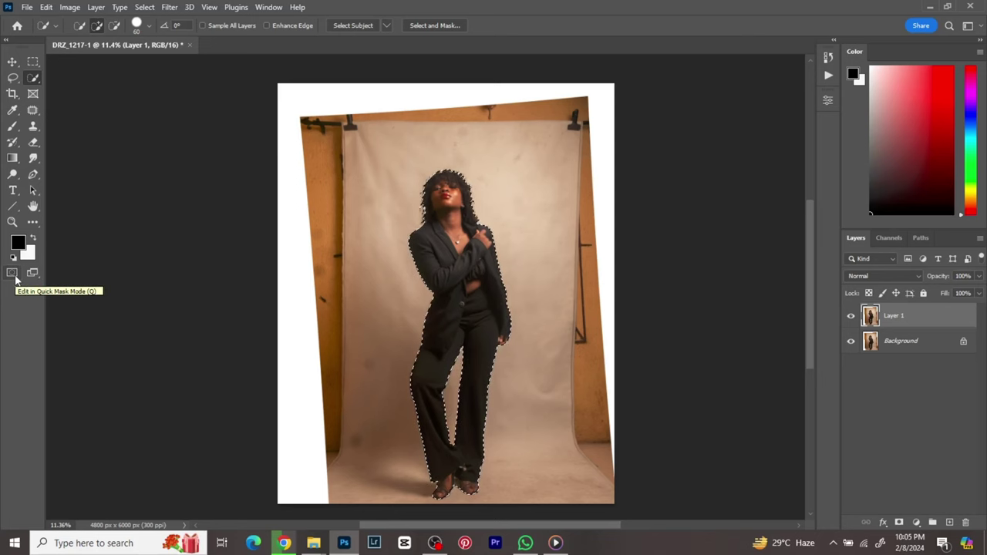
pyautogui.click(14, 279)
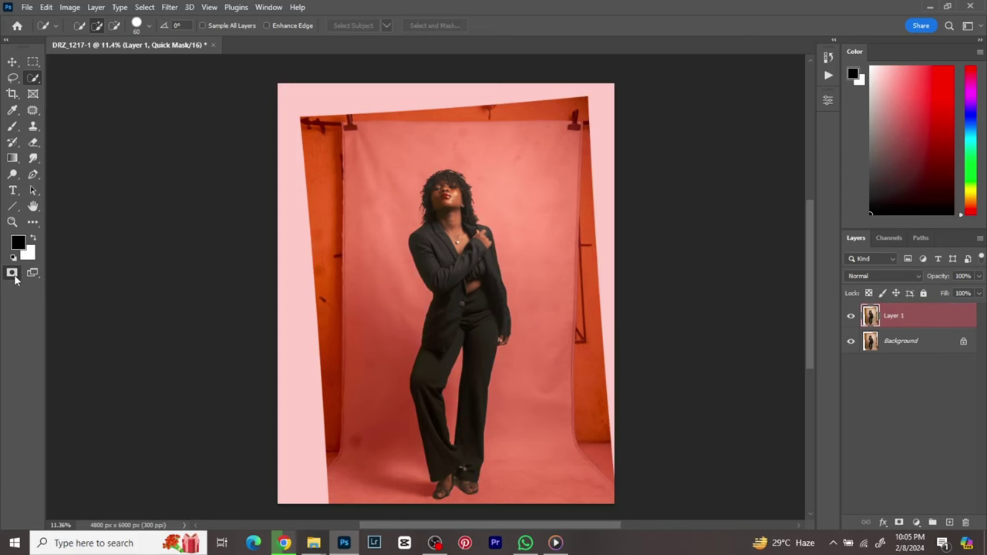
pyautogui.click(13, 276)
pyautogui.scroll(5, 450, 198)
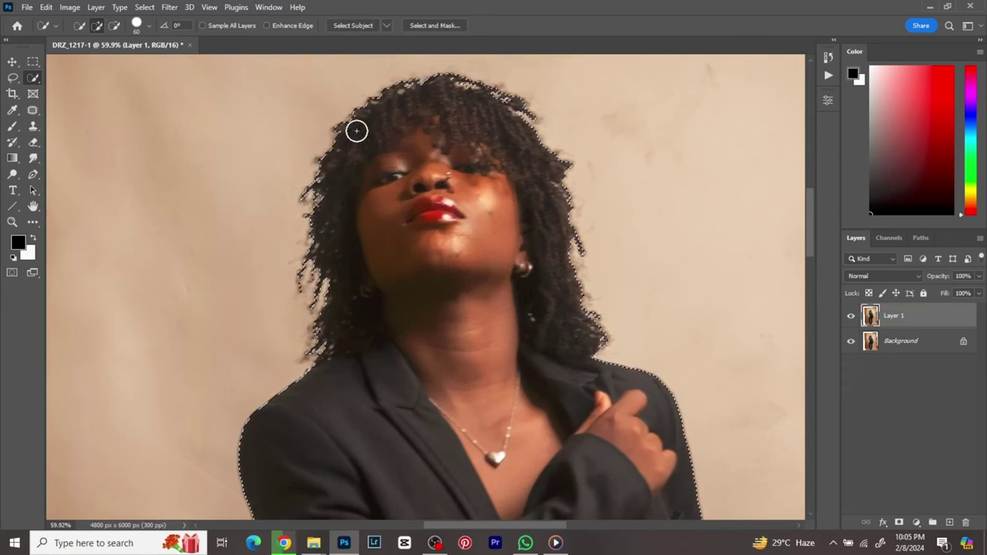
pyautogui.moveTo(480, 402); pyautogui.dragTo(385, 69)
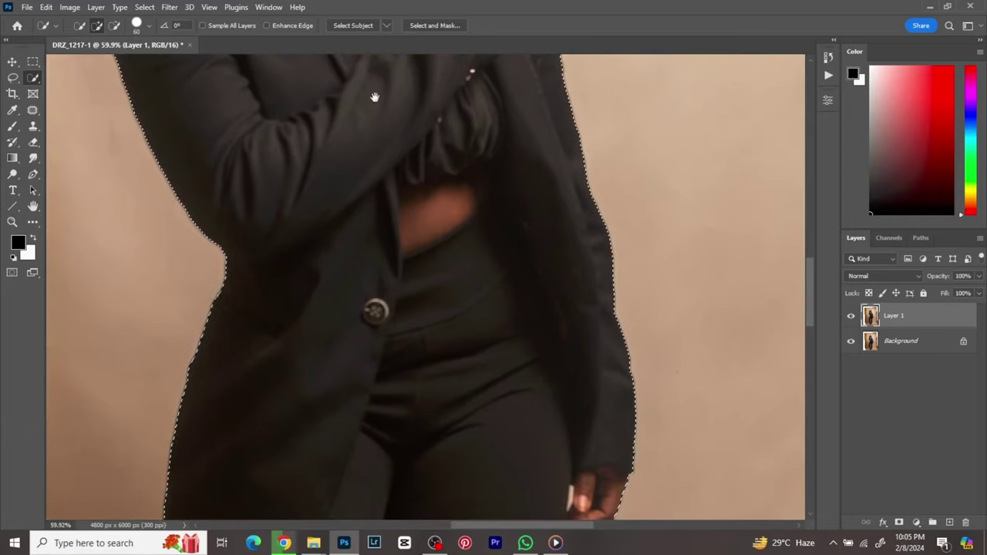
pyautogui.moveTo(307, 273); pyautogui.dragTo(311, 185)
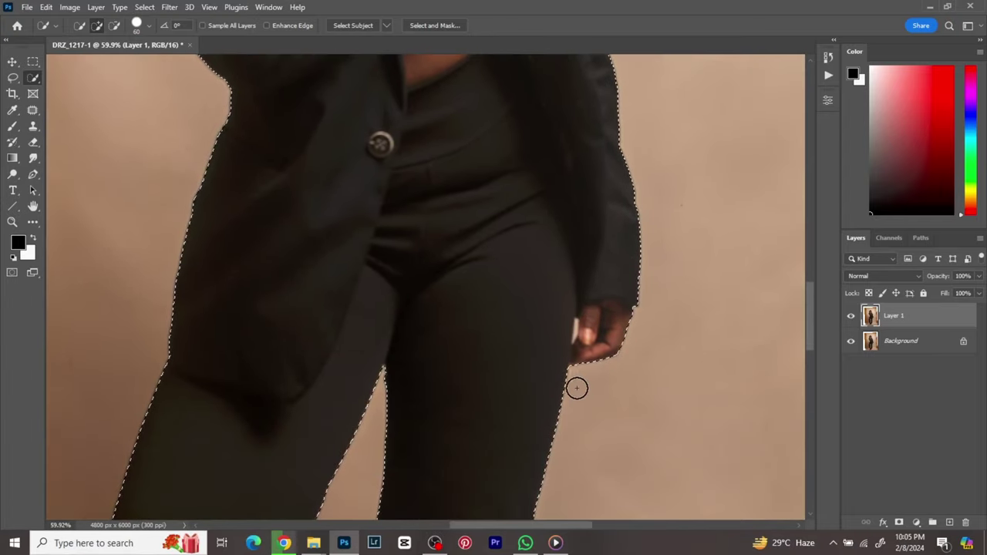
pyautogui.press('alt')
pyautogui.scroll(4, 610, 327)
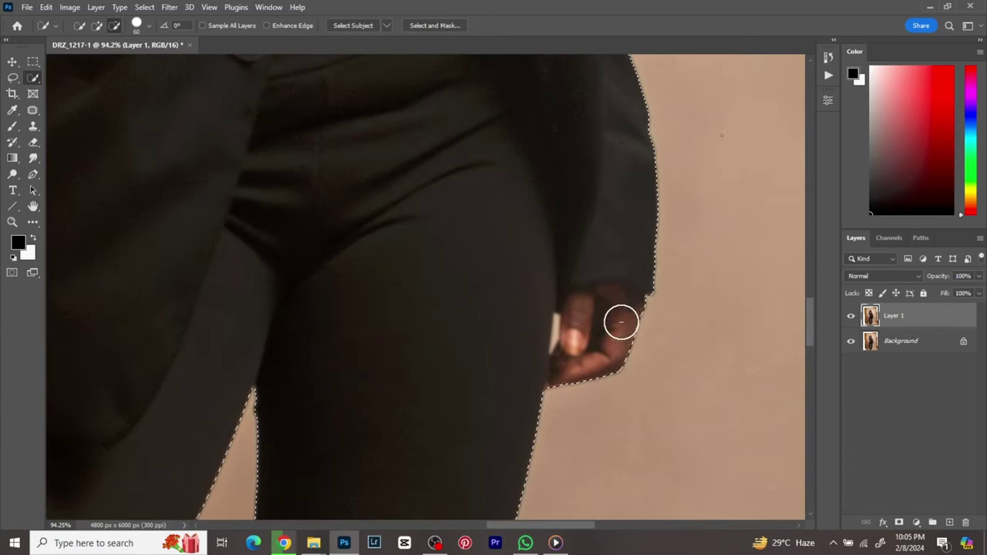
pyautogui.moveTo(432, 439)
pyautogui.mouseDown()
pyautogui.moveTo(477, 295)
pyautogui.moveTo(596, 85)
pyautogui.mouseUp()
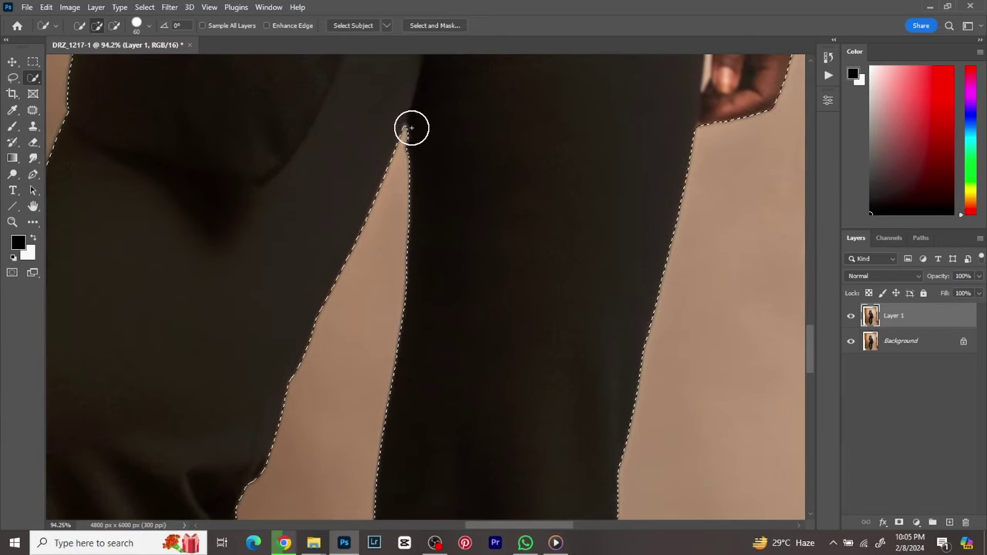
pyautogui.moveTo(362, 451); pyautogui.dragTo(443, 100)
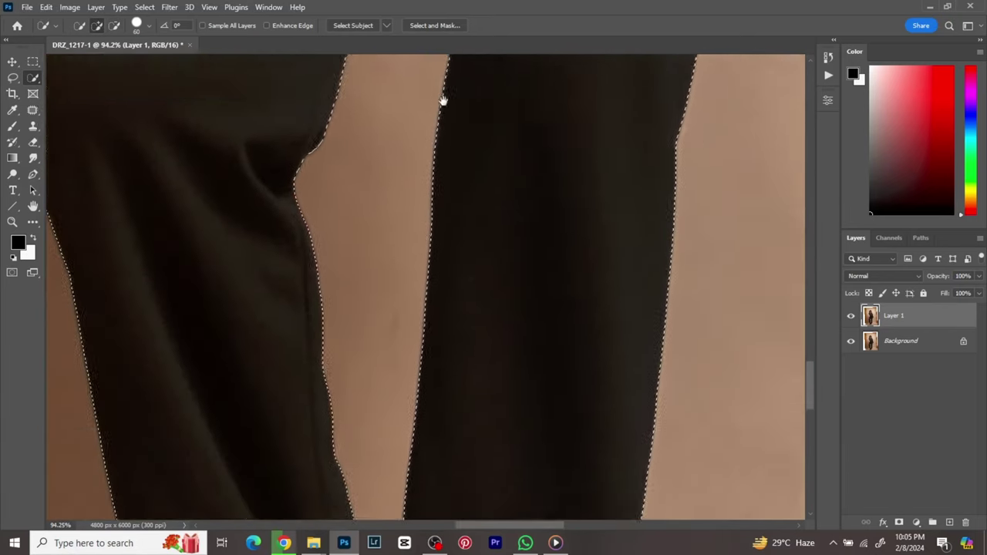
pyautogui.scroll(-1, 425, 234)
pyautogui.scroll(-2, 425, 236)
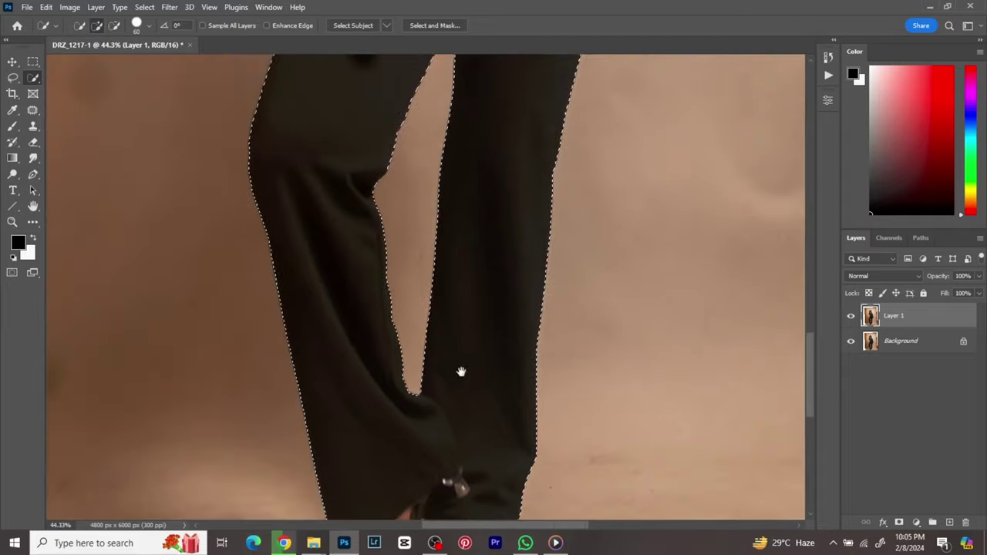
pyautogui.moveTo(460, 370); pyautogui.dragTo(487, 106)
pyautogui.scroll(4, 460, 300)
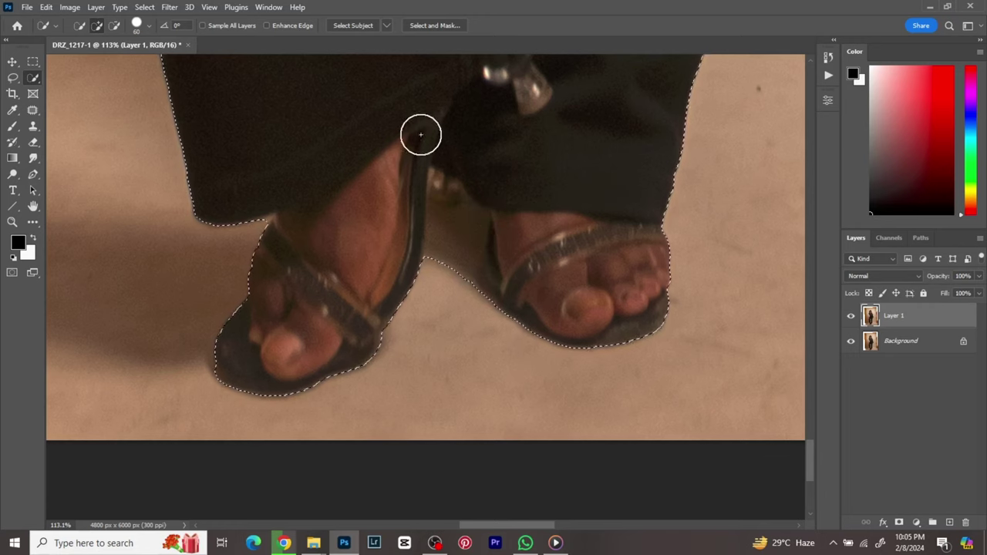
pyautogui.scroll(-3, 494, 94)
pyautogui.scroll(-1, 494, 94)
pyautogui.scroll(-2, 501, 108)
pyautogui.scroll(6, 524, 124)
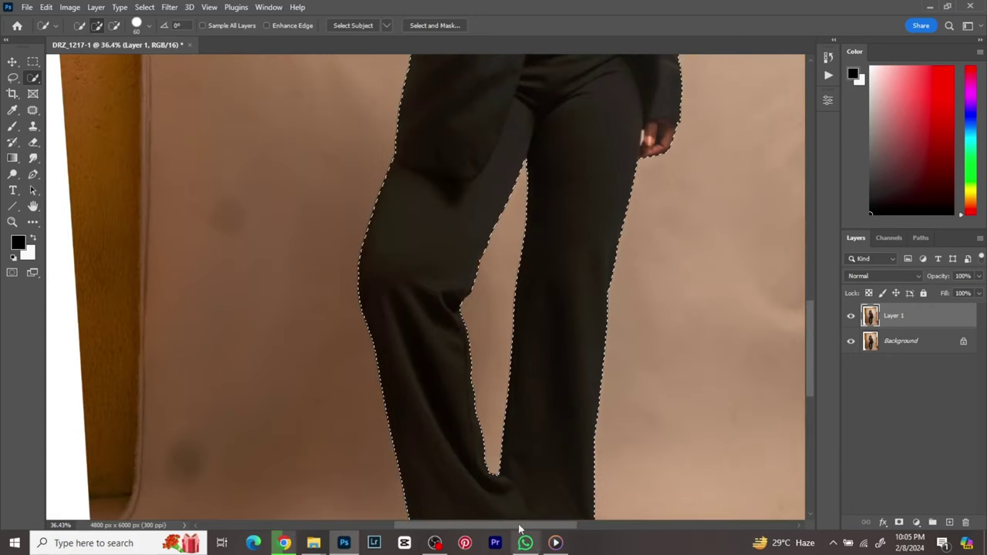
pyautogui.moveTo(547, 144); pyautogui.dragTo(529, 230)
pyautogui.scroll(8, 529, 229)
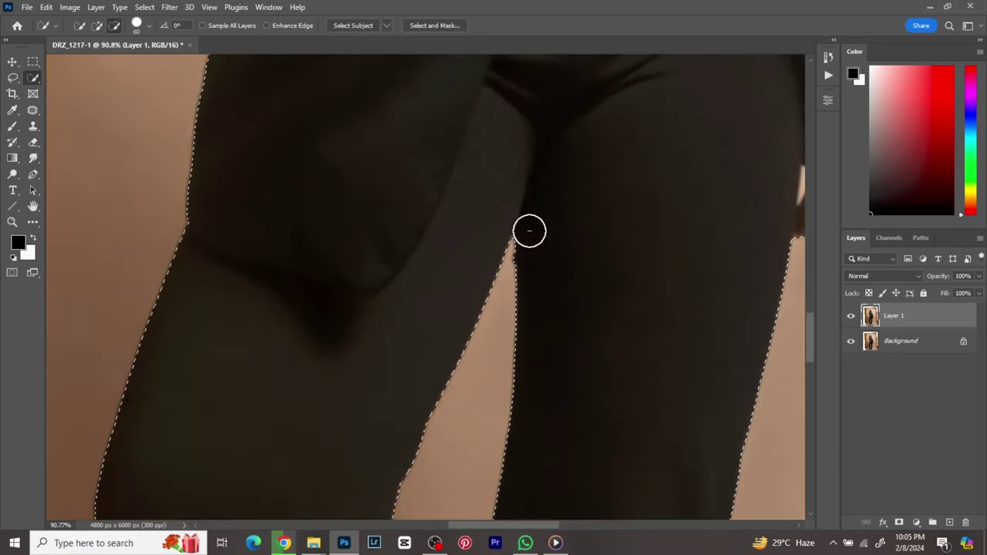
# Step: Enter Quick Mask and paint the mask edges with the Brush, alternating black and white
pyautogui.click(11, 274)
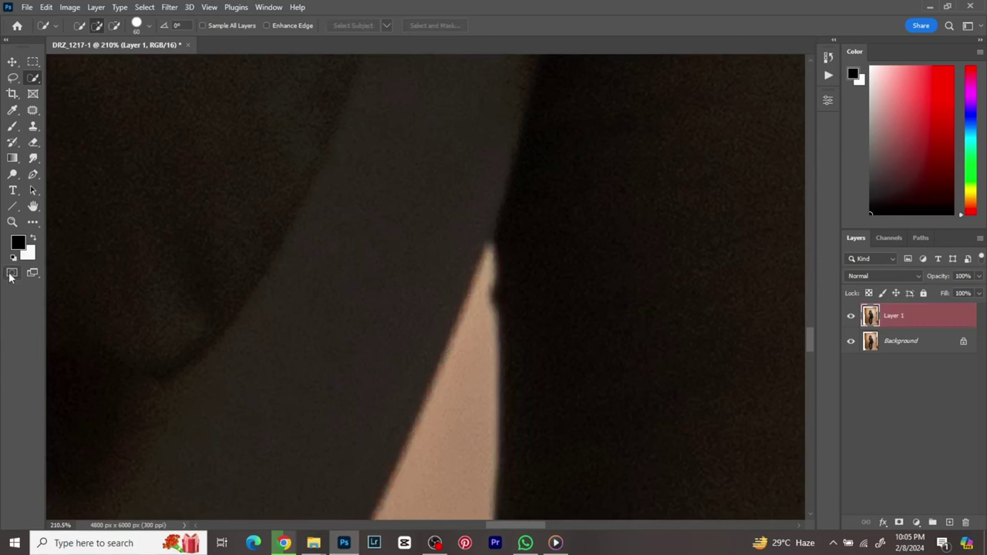
pyautogui.click(12, 126)
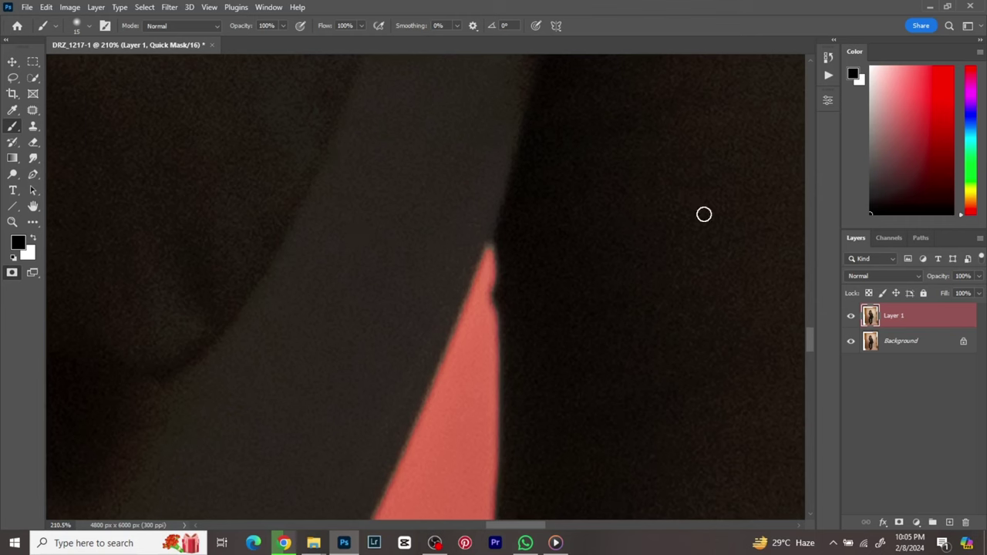
pyautogui.click(34, 240)
pyautogui.click(34, 241)
pyautogui.click(34, 239)
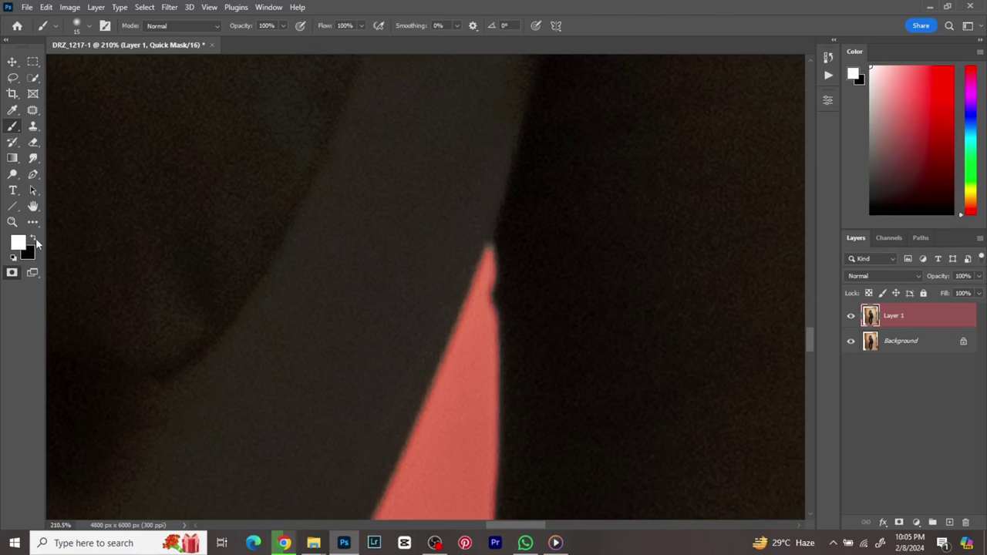
pyautogui.click(35, 241)
pyautogui.click(35, 241)
pyautogui.click(37, 242)
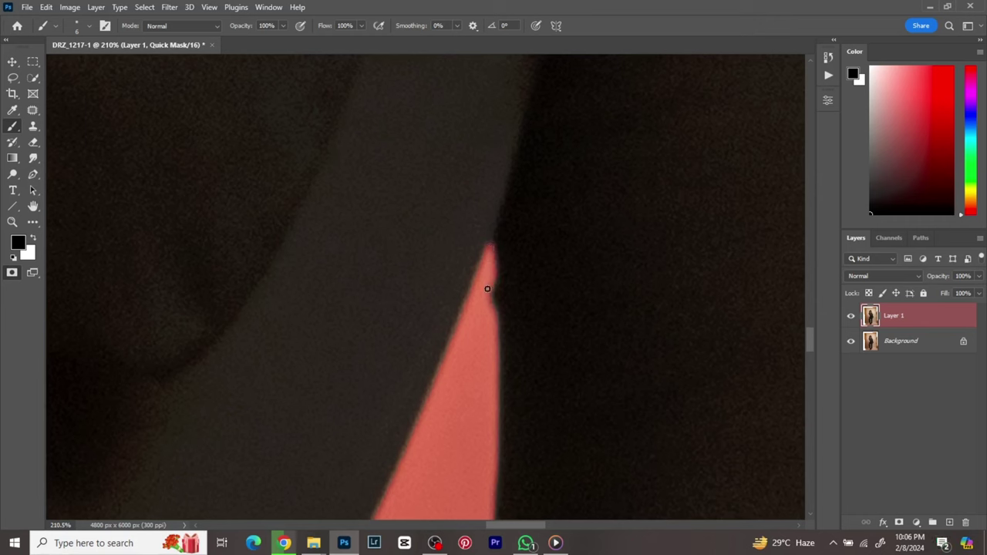
# Step: Paint with white to clear the mask around the hand and sandals, then recentre the whole photo
pyautogui.click(34, 240)
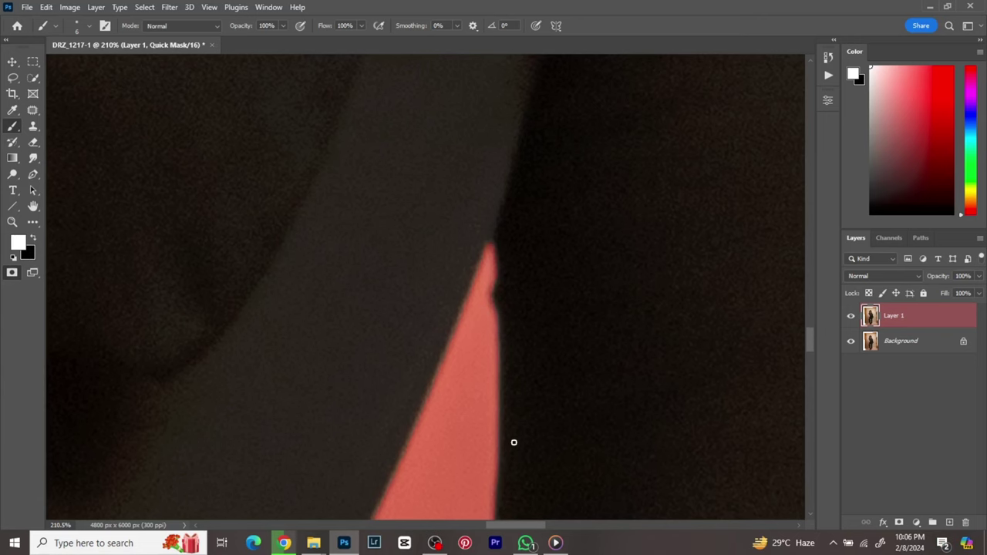
pyautogui.scroll(-5, 586, 386)
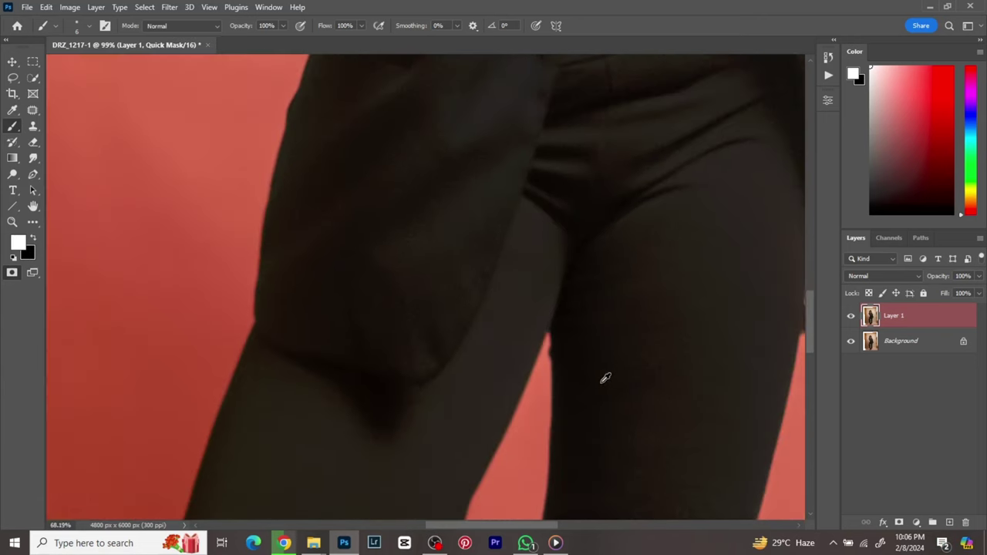
pyautogui.scroll(4, 764, 323)
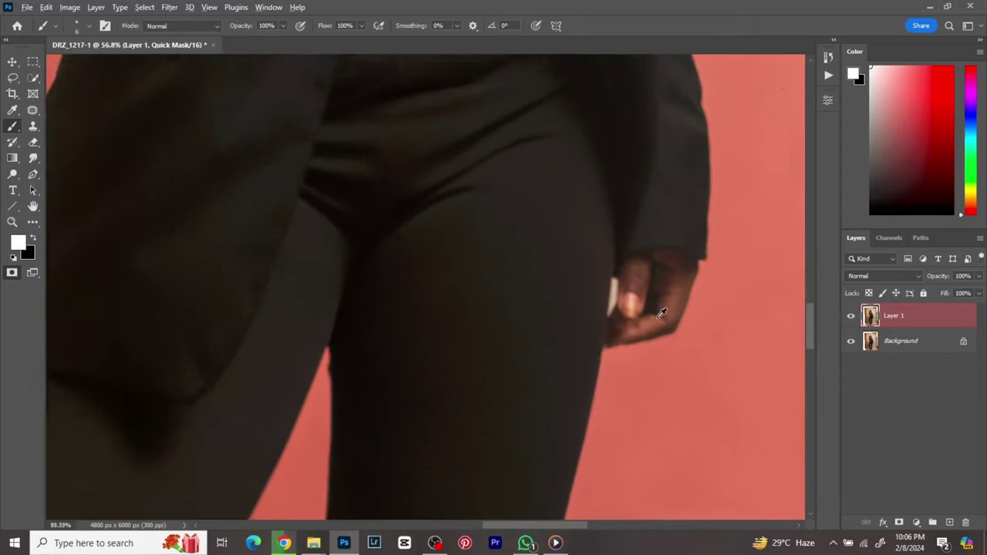
pyautogui.scroll(1, 633, 286)
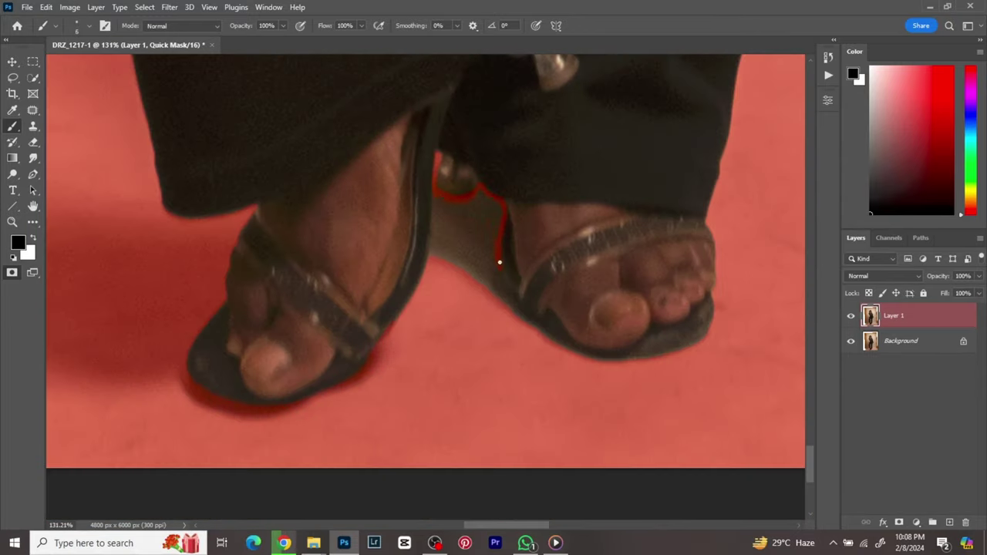
pyautogui.scroll(2, 333, 220)
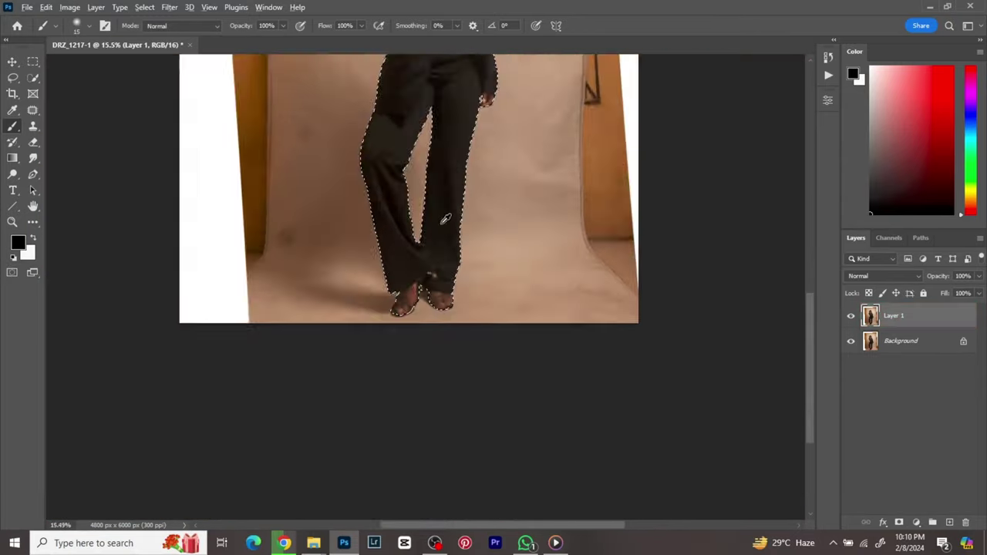
pyautogui.scroll(-1, 454, 379)
pyautogui.scroll(1, 454, 378)
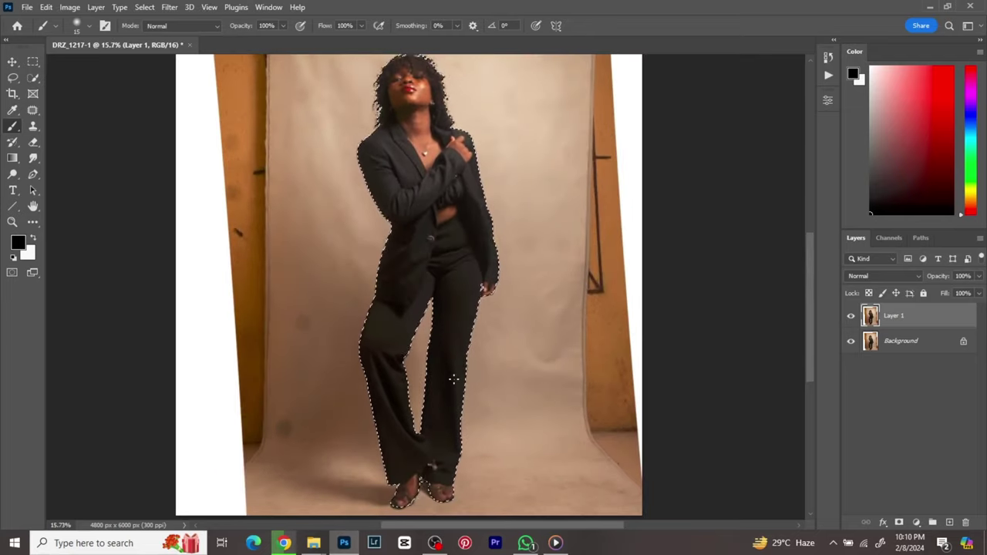
pyautogui.scroll(-3, 453, 379)
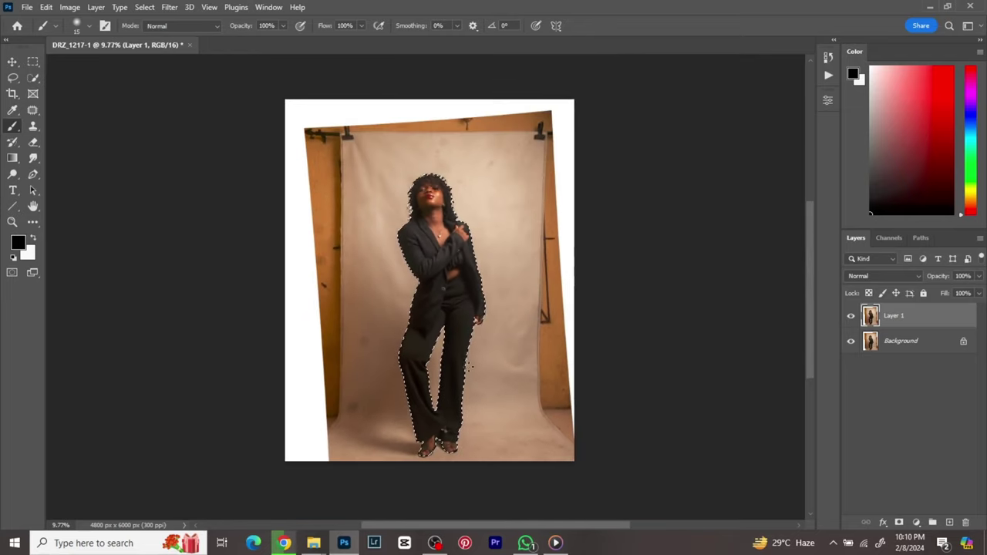
pyautogui.scroll(1, 442, 305)
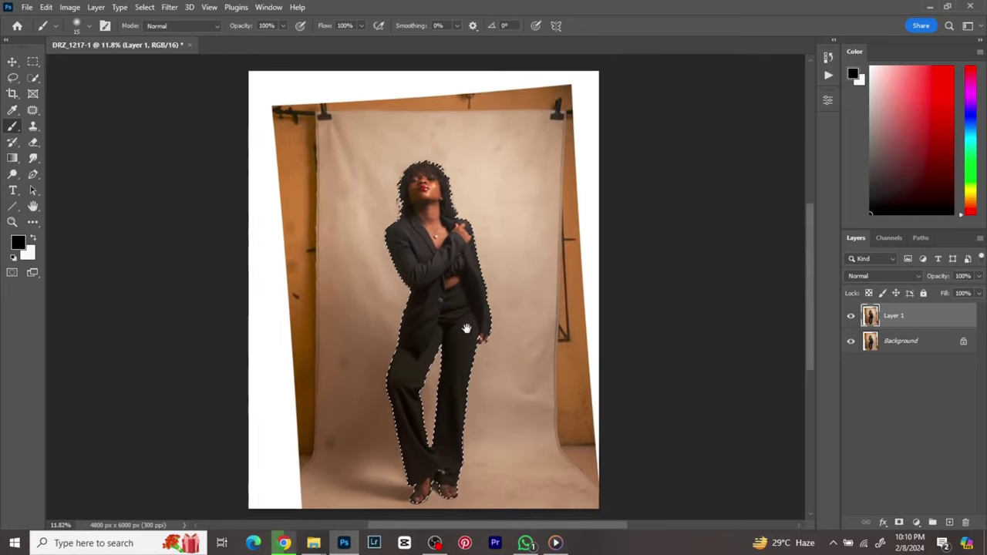
pyautogui.moveTo(463, 326); pyautogui.dragTo(466, 319)
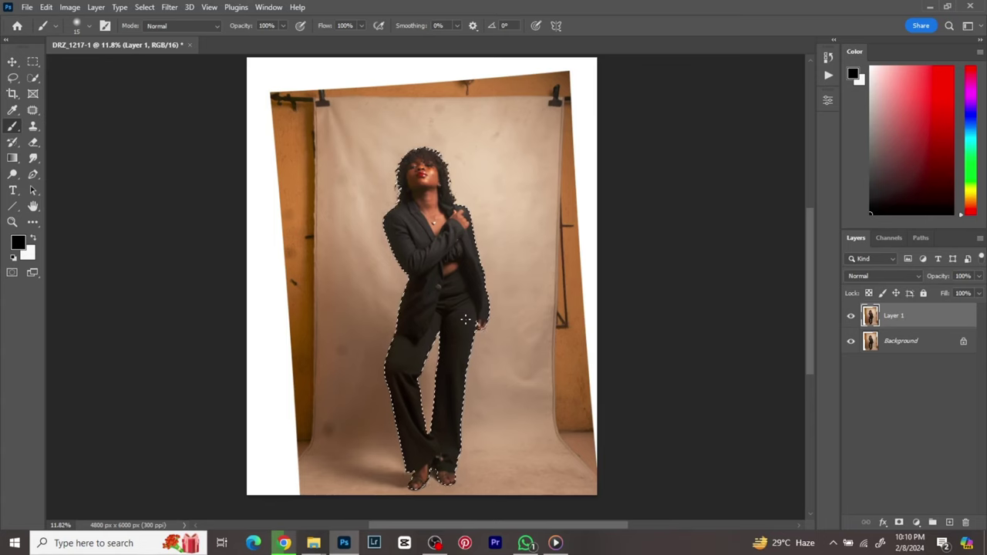
# Step: Copy the selected woman to a new Layer 2, check it alone, then reload her outline as a selection
pyautogui.hotkey('ctrl', 'j')
pyautogui.press('v')
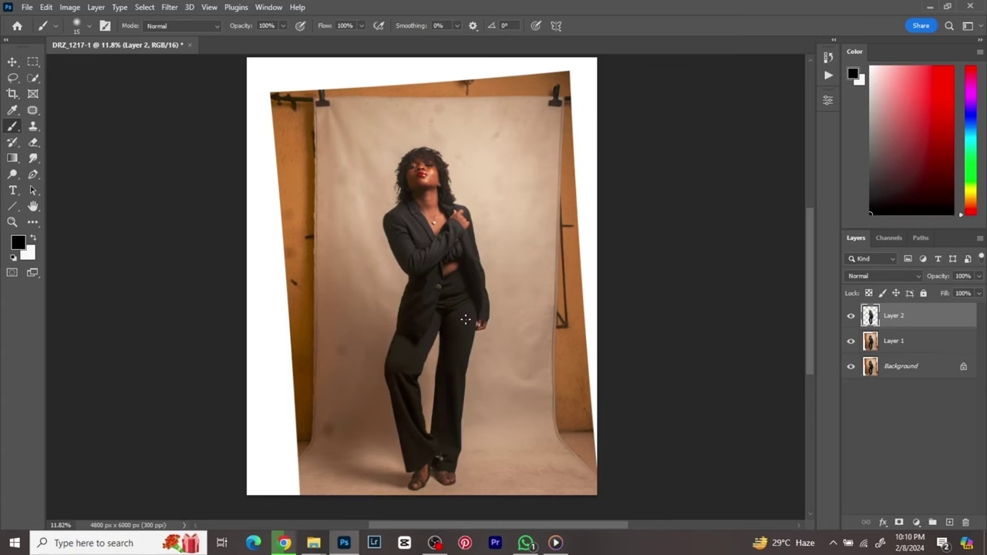
pyautogui.keyDown('alt'); pyautogui.click(852, 315); pyautogui.keyUp('alt')
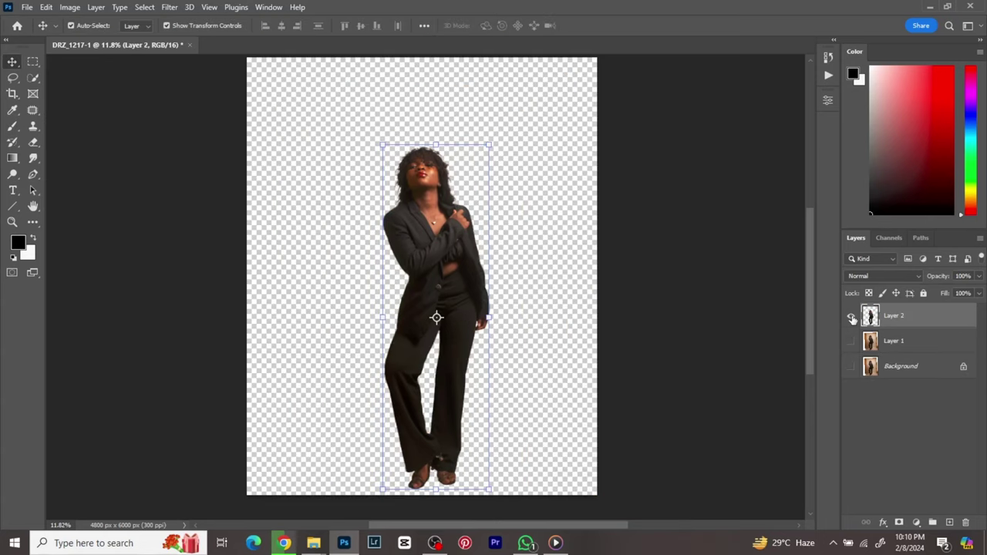
pyautogui.keyDown('alt'); pyautogui.click(852, 318); pyautogui.keyUp('alt')
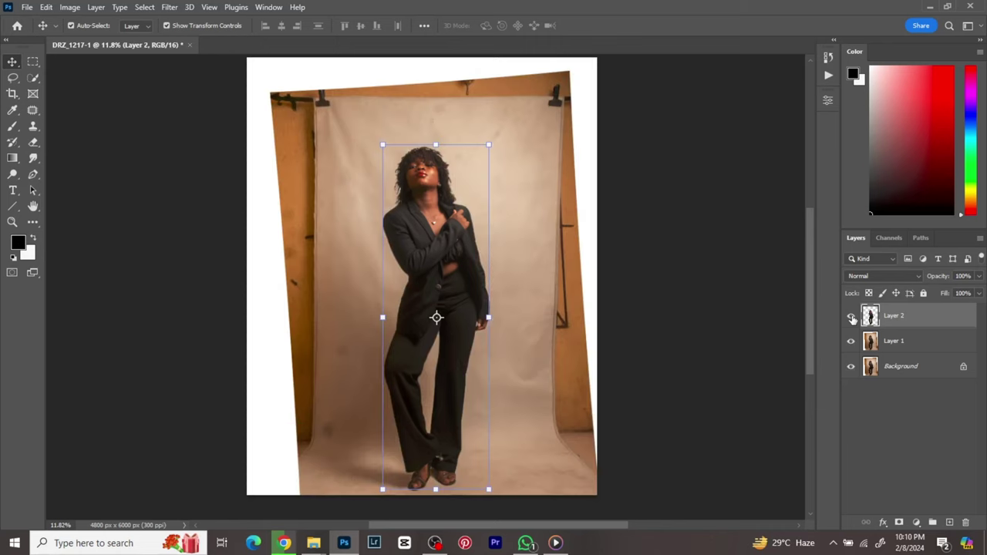
pyautogui.keyDown('alt'); pyautogui.click(853, 318); pyautogui.keyUp('alt')
pyautogui.press('ctrl')
pyautogui.keyDown('ctrl'); pyautogui.click(872, 321); pyautogui.keyUp('ctrl')
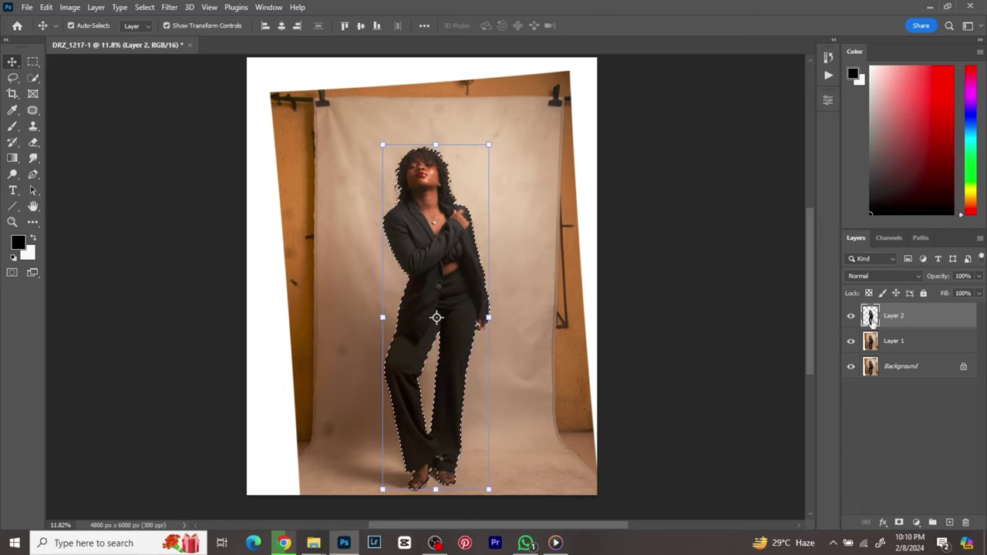
# Step: Invert the selection, copy the backdrop from Layer 1 to a new Layer 3, and show it alone
pyautogui.click(11, 80)
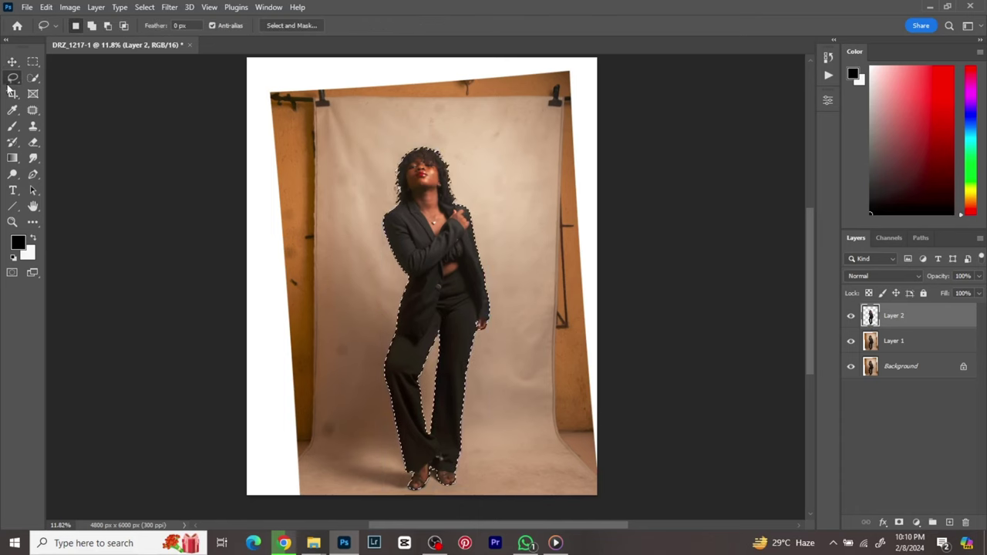
pyautogui.rightClick(439, 199)
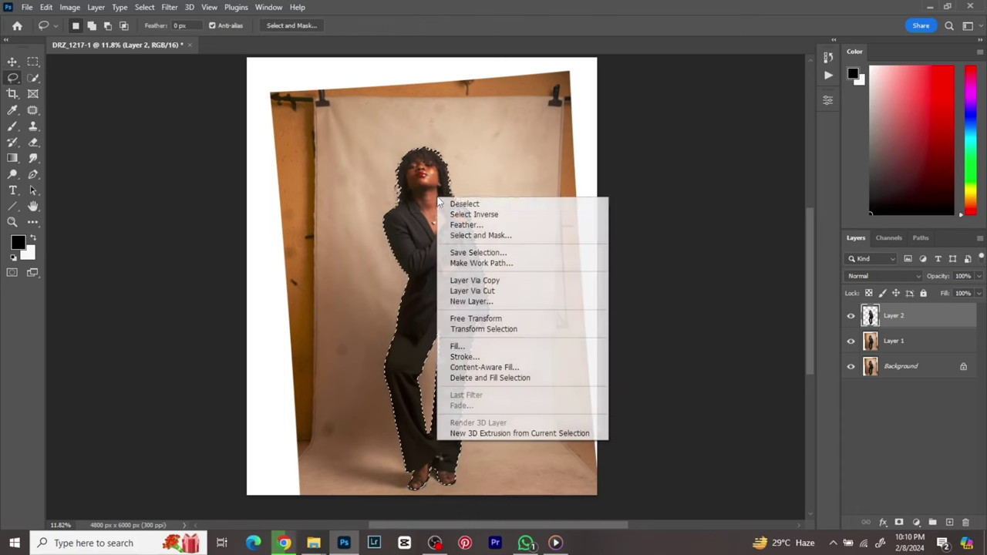
pyautogui.click(454, 216)
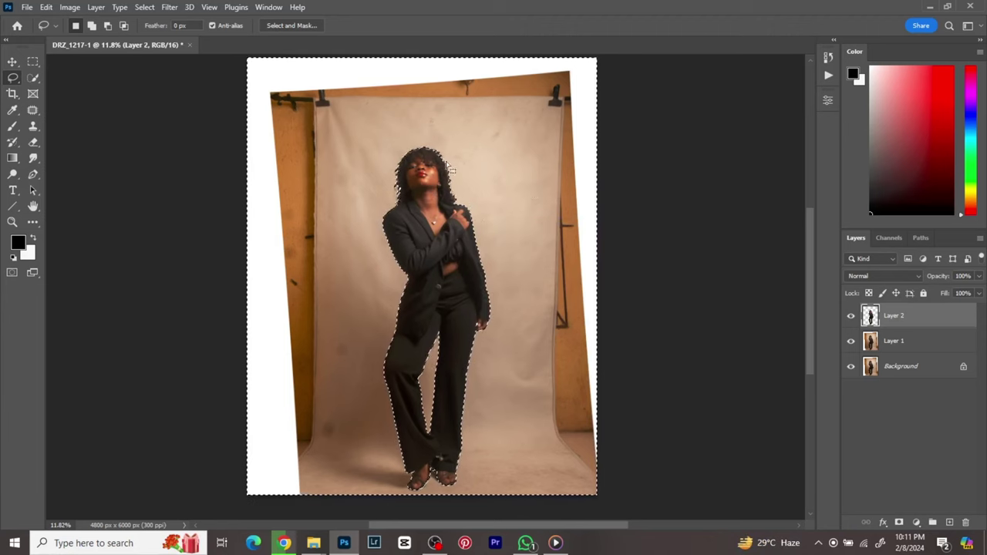
pyautogui.click(935, 343)
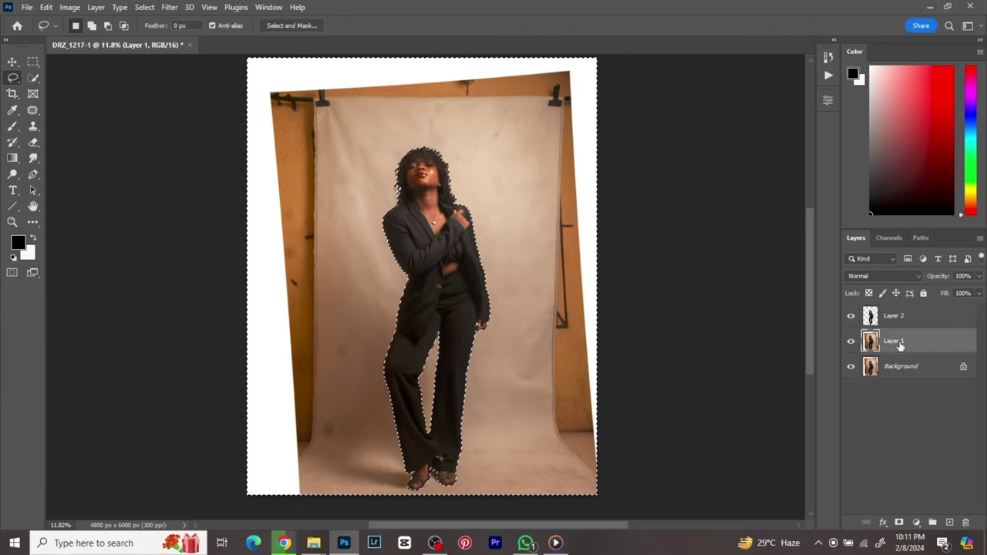
pyautogui.hotkey('ctrl', 'j')
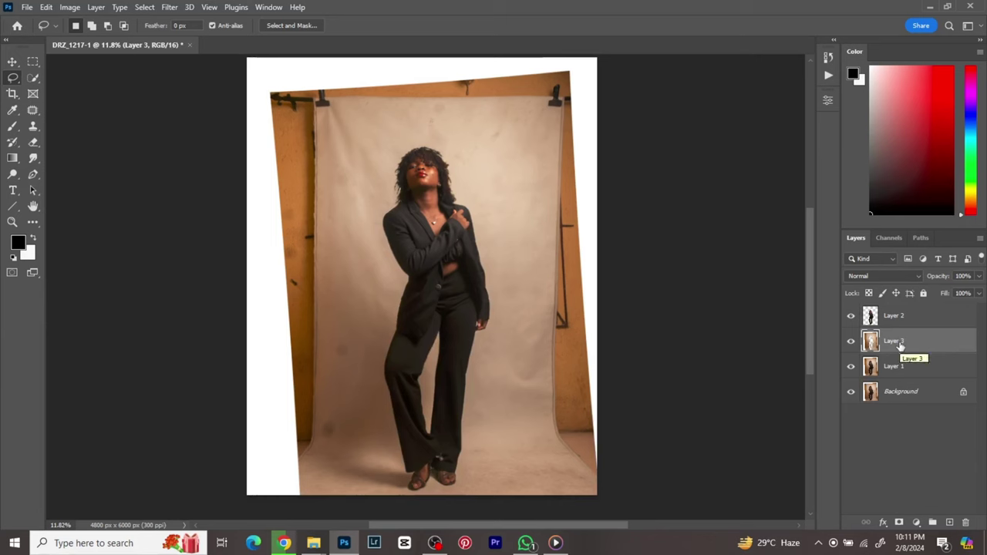
pyautogui.keyDown('alt'); pyautogui.click(852, 346); pyautogui.keyUp('alt')
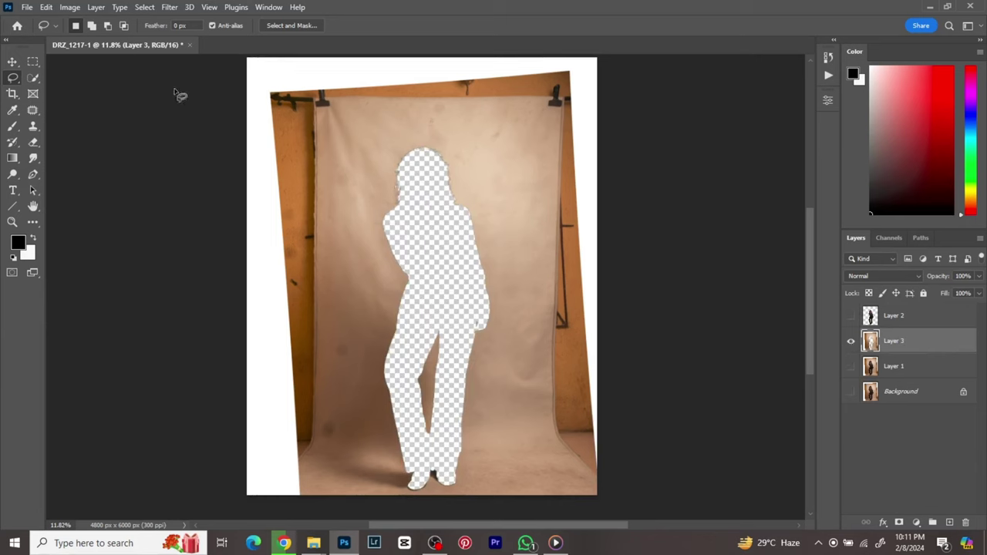
# Step: Zoom out to fit the Layer 3 backdrop in view and choose the Rectangular Marquee tool
pyautogui.click(12, 62)
pyautogui.scroll(-1, 465, 139)
pyautogui.moveTo(465, 143); pyautogui.dragTo(465, 156)
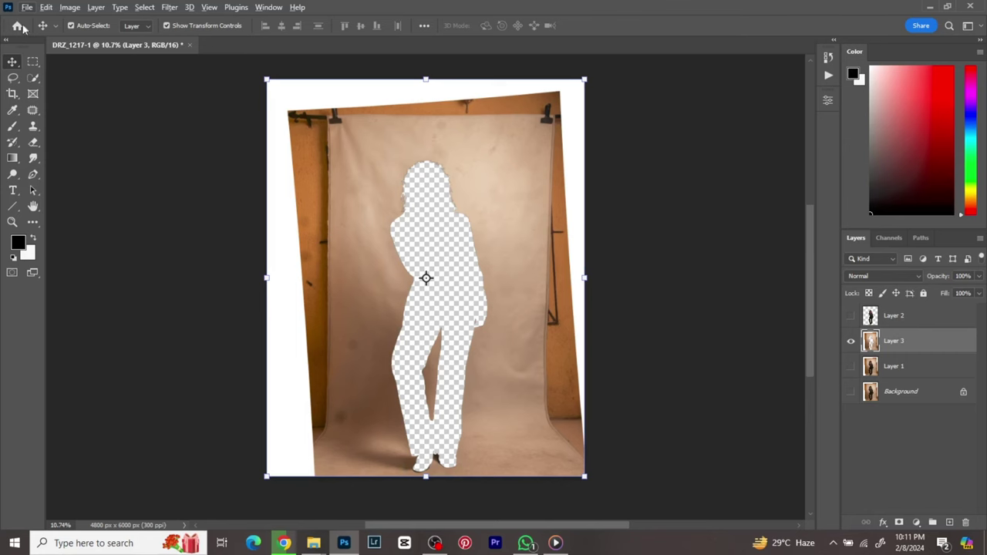
pyautogui.click(32, 62)
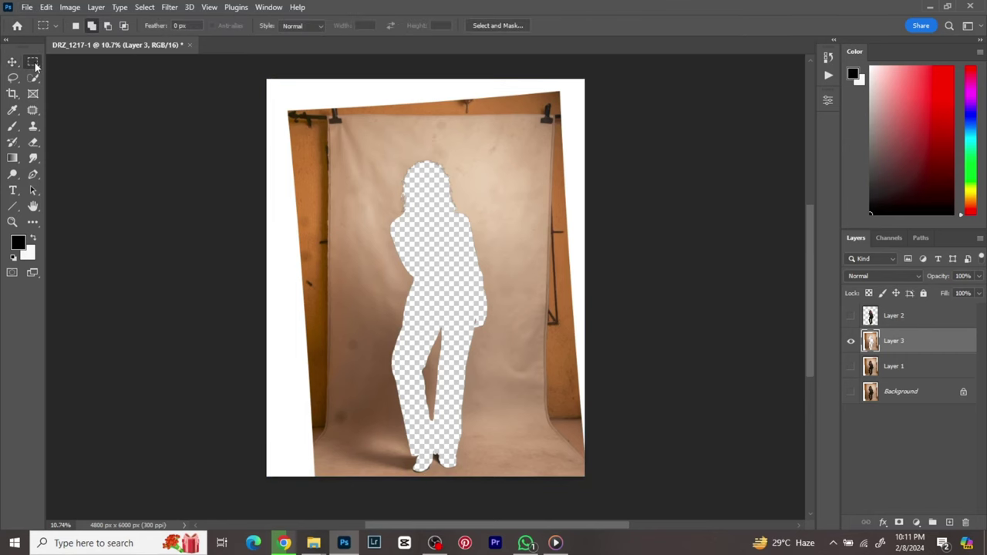
# Step: Add marquee selections over the left and right wall strips, plus a lasso around the left stain
pyautogui.click(91, 26)
pyautogui.moveTo(260, 75); pyautogui.dragTo(337, 425)
pyautogui.moveTo(599, 81); pyautogui.dragTo(542, 421)
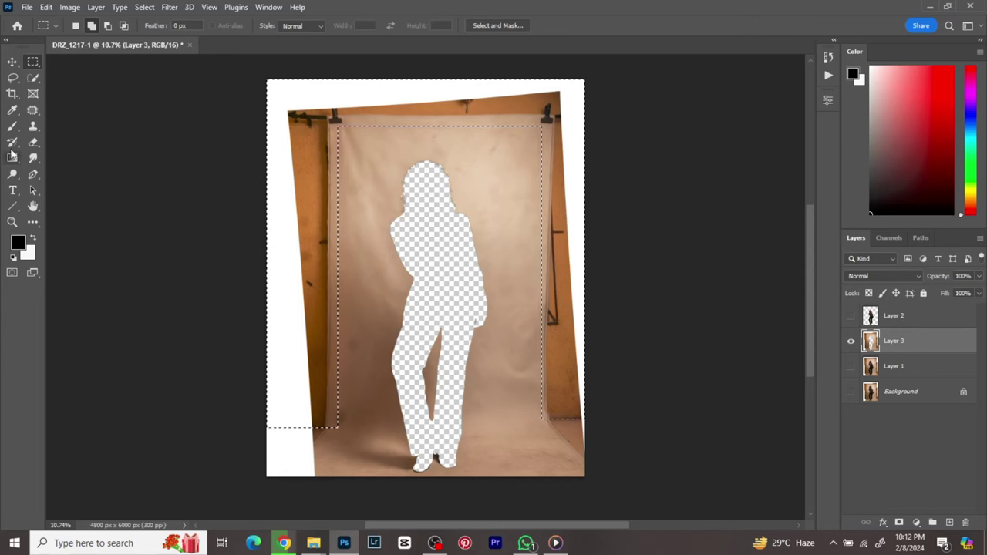
pyautogui.click(12, 78)
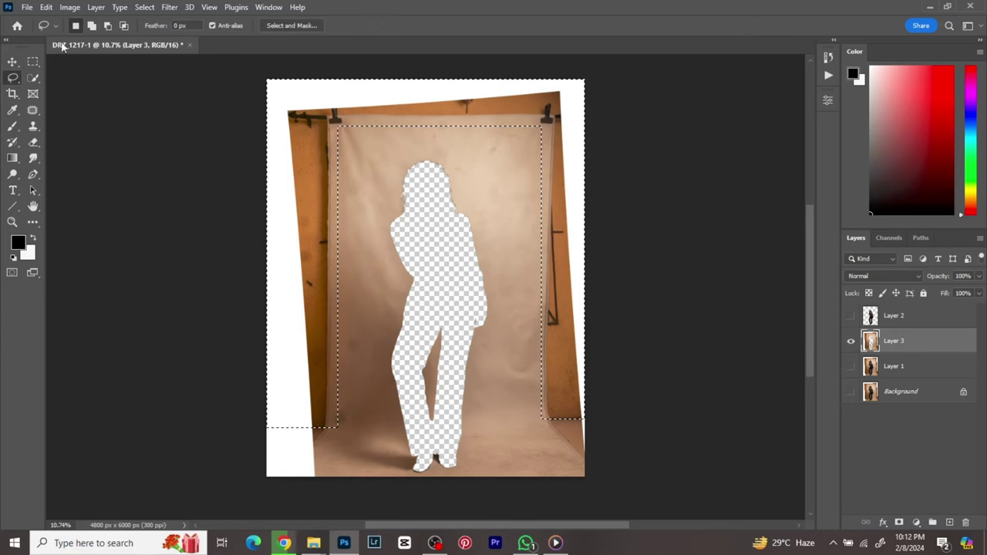
pyautogui.click(93, 25)
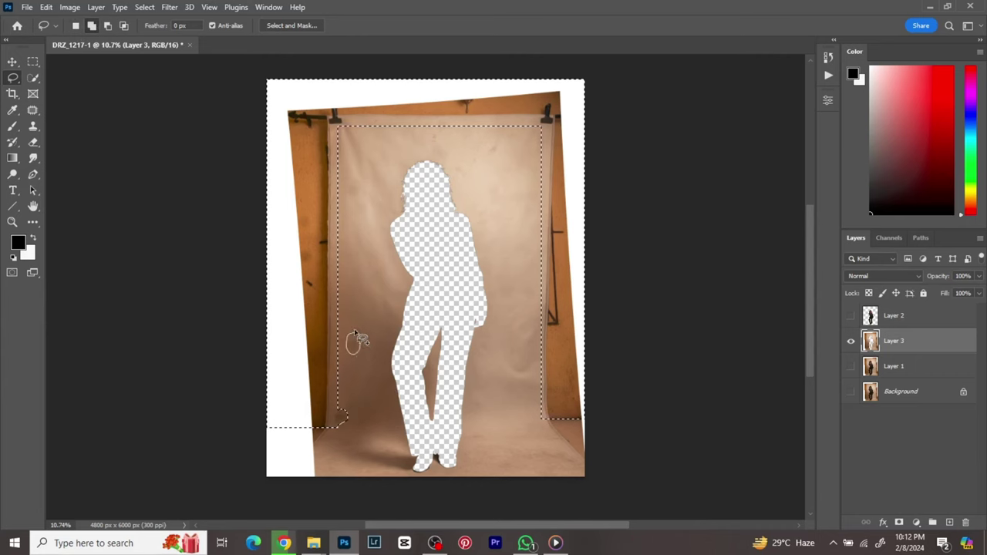
pyautogui.moveTo(337, 428); pyautogui.dragTo(339, 423)
pyautogui.rightClick(498, 192)
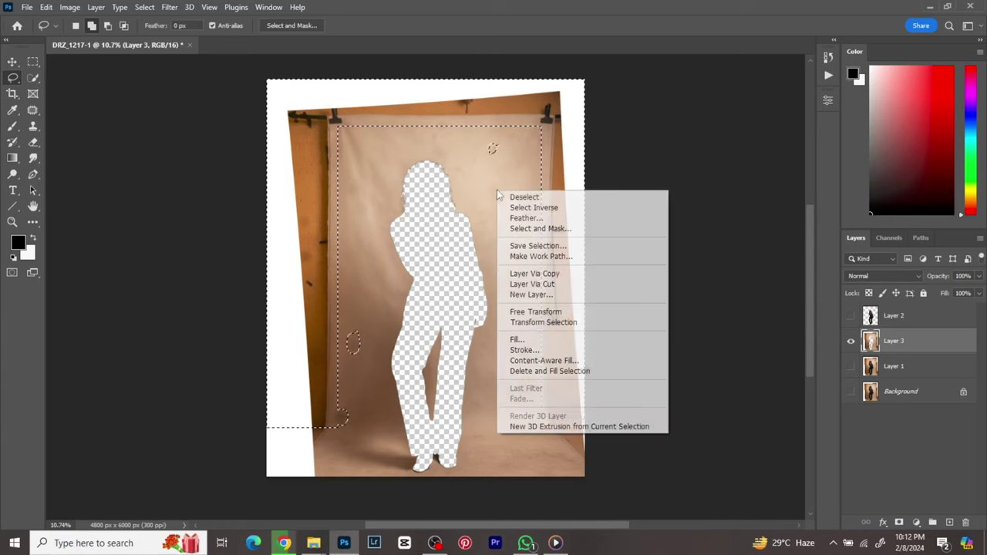
# Step: Content-Aware Fill the selection to a new layer, excluding the bottom-left corner from sampling
pyautogui.click(520, 371)
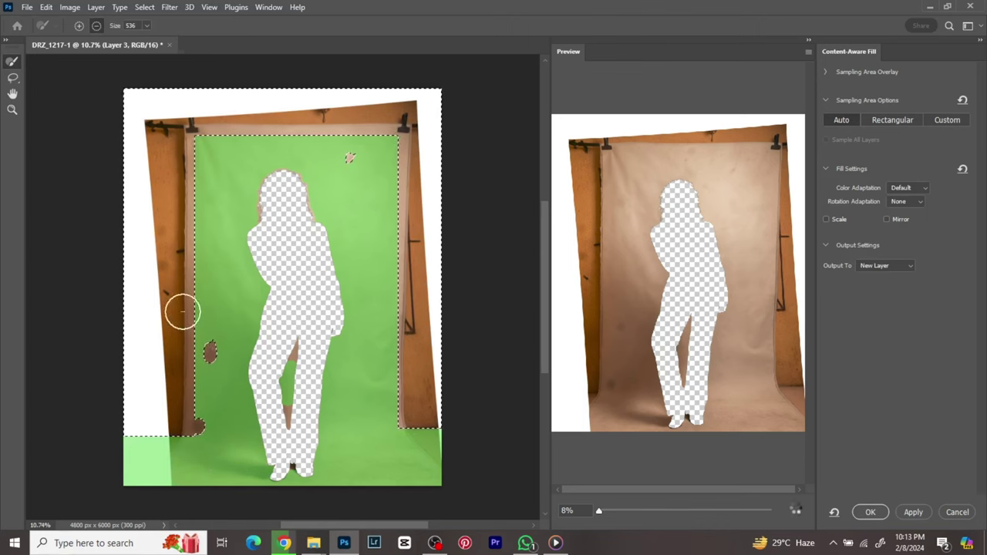
pyautogui.moveTo(199, 451)
pyautogui.mouseDown()
pyautogui.moveTo(121, 454)
pyautogui.moveTo(159, 451)
pyautogui.moveTo(130, 454)
pyautogui.moveTo(154, 454)
pyautogui.moveTo(171, 478)
pyautogui.moveTo(132, 477)
pyautogui.moveTo(193, 474)
pyautogui.moveTo(182, 467)
pyautogui.moveTo(225, 467)
pyautogui.moveTo(194, 456)
pyautogui.moveTo(229, 455)
pyautogui.moveTo(315, 476)
pyautogui.moveTo(253, 477)
pyautogui.moveTo(285, 467)
pyautogui.moveTo(233, 458)
pyautogui.moveTo(430, 445)
pyautogui.moveTo(396, 448)
pyautogui.moveTo(408, 454)
pyautogui.moveTo(404, 469)
pyautogui.moveTo(370, 476)
pyautogui.moveTo(384, 479)
pyautogui.moveTo(401, 476)
pyautogui.moveTo(374, 460)
pyautogui.moveTo(393, 451)
pyautogui.moveTo(310, 449)
pyautogui.moveTo(373, 446)
pyautogui.moveTo(186, 452)
pyautogui.mouseUp()
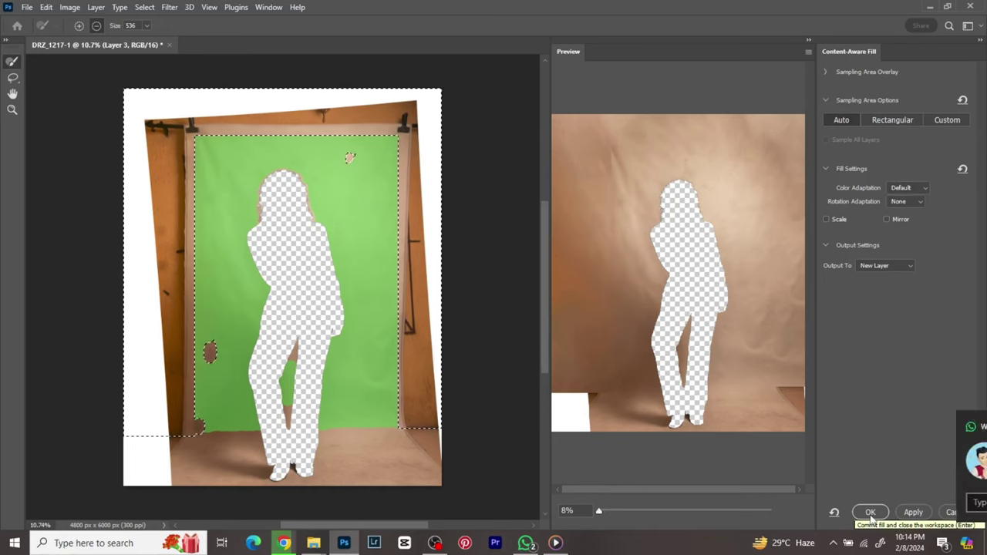
pyautogui.click(959, 426)
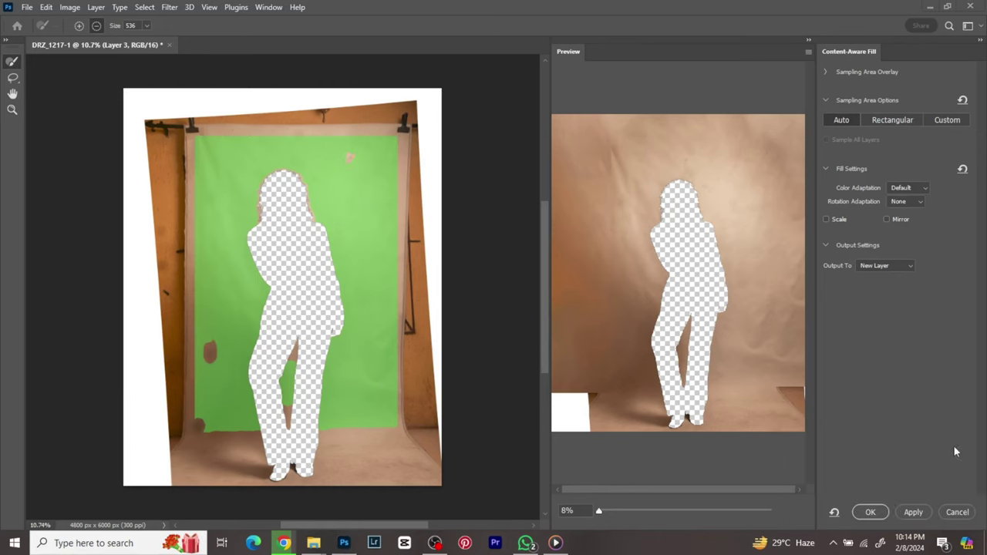
pyautogui.click(872, 513)
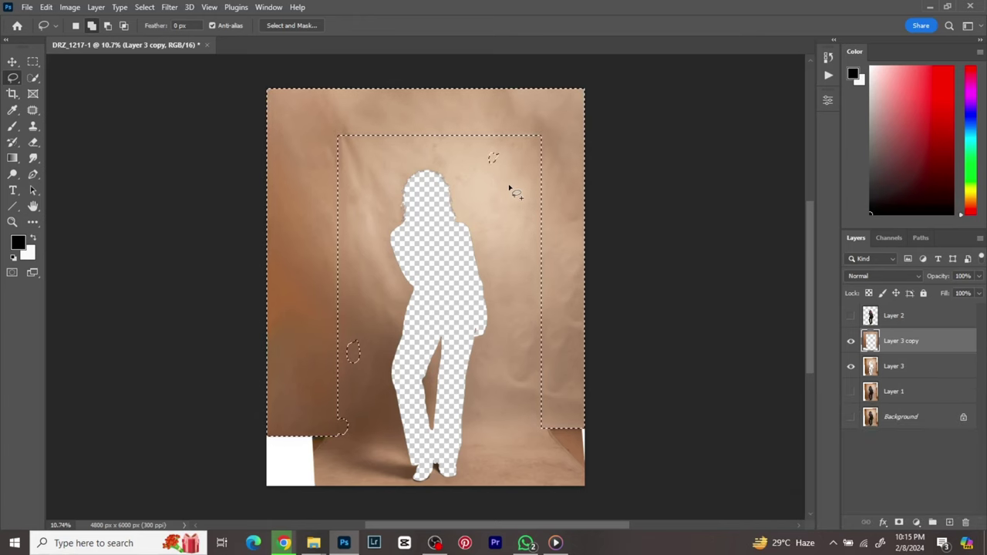
# Step: Deselect, then toggle Layer 3 copy's visibility to compare the cleaned paper texture
pyautogui.rightClick(509, 187)
pyautogui.click(521, 193)
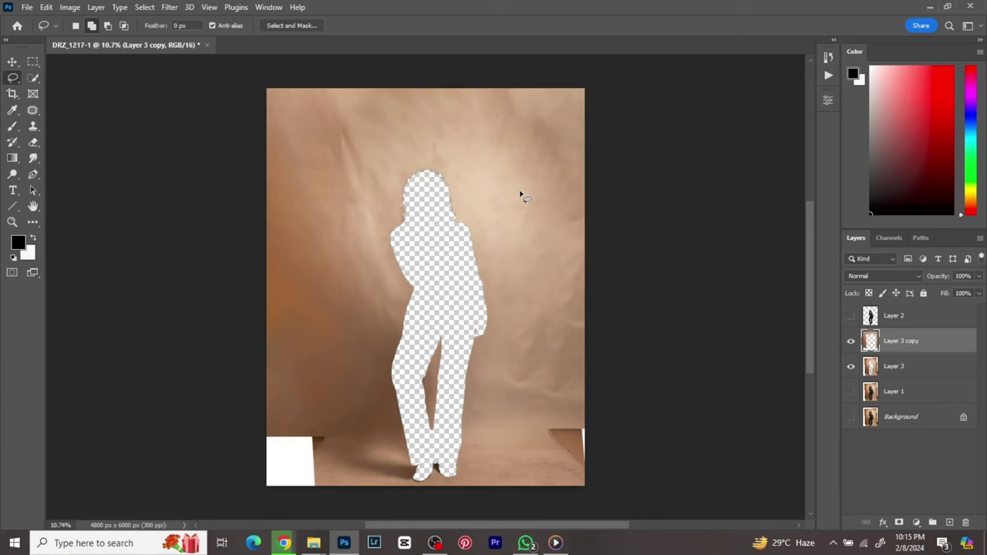
pyautogui.rightClick(944, 345)
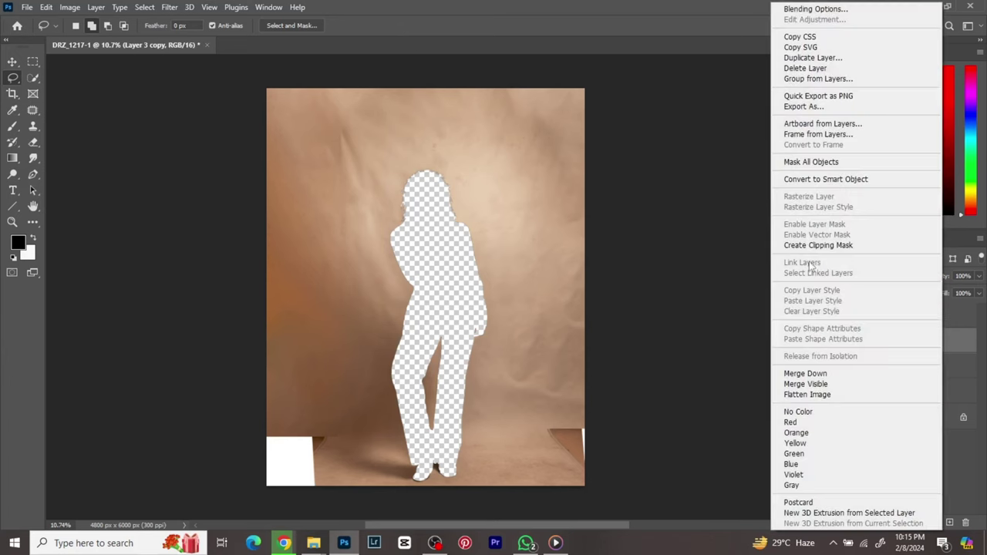
pyautogui.click(950, 336)
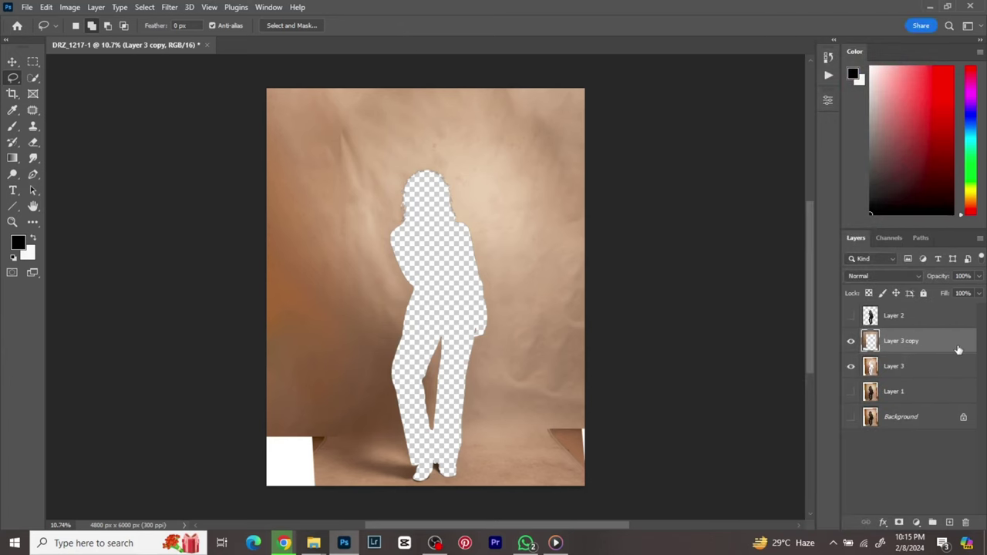
pyautogui.click(852, 342)
pyautogui.click(852, 342)
pyautogui.click(852, 341)
pyautogui.click(851, 342)
# Step: Clip Layer 3 copy to Layer 3 and merge the clipping mask down
pyautogui.rightClick(942, 339)
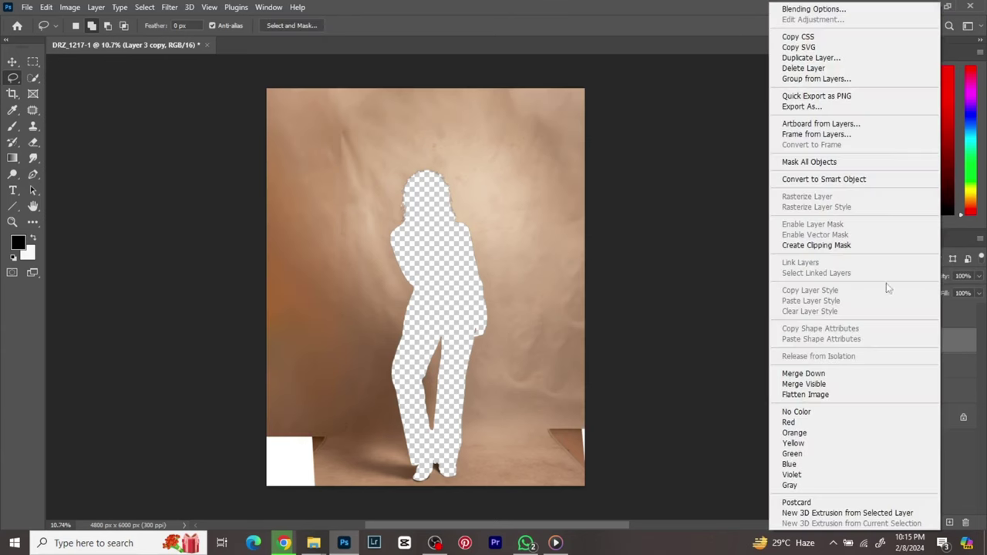
pyautogui.click(846, 245)
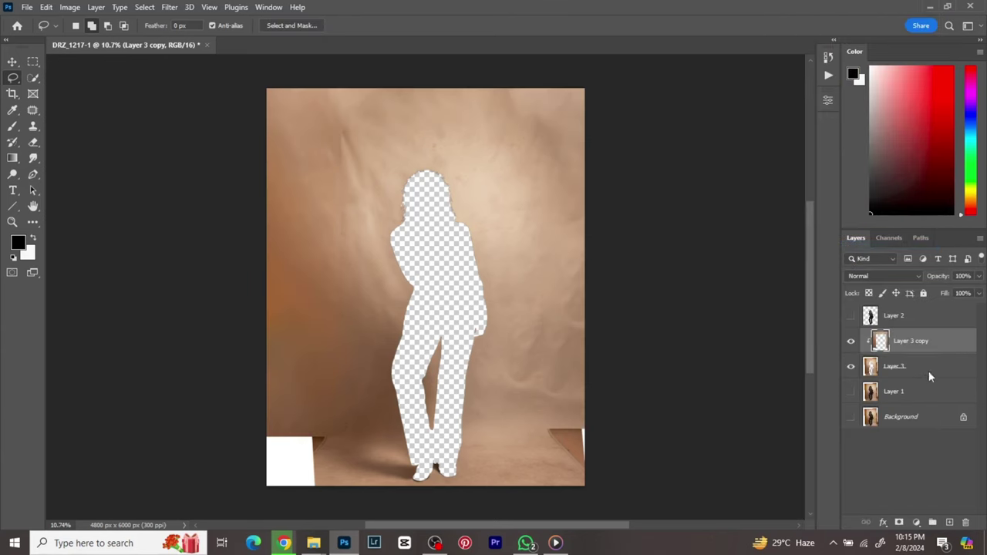
pyautogui.rightClick(929, 377)
pyautogui.click(857, 373)
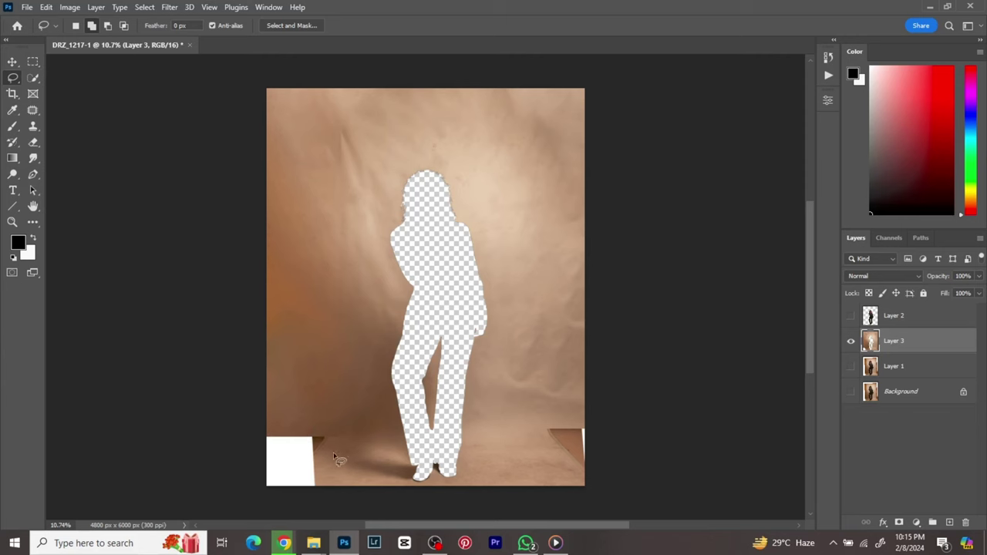
# Step: Marquee-select the white bottom-left patch together with the bare bottom-right corner
pyautogui.click(34, 65)
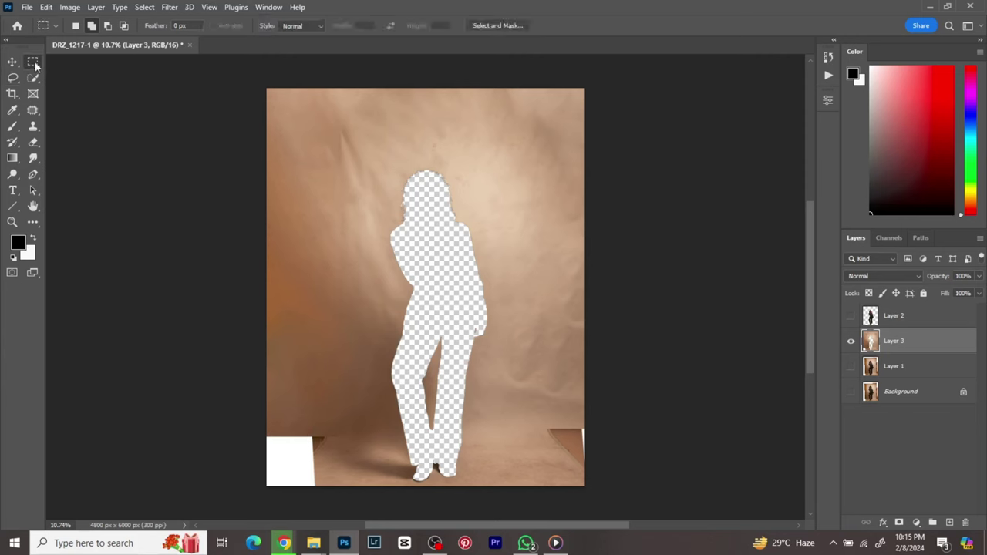
pyautogui.moveTo(265, 432); pyautogui.dragTo(326, 490)
pyautogui.moveTo(601, 425); pyautogui.dragTo(544, 552)
# Step: Subtract the curved floor edge from the right-hand selection using the Lasso
pyautogui.click(20, 82)
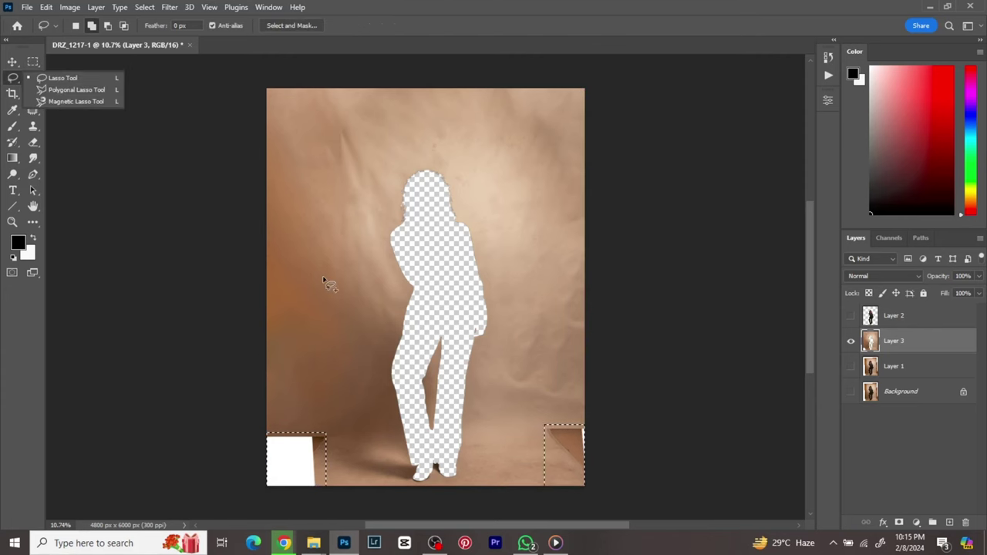
pyautogui.press('alt')
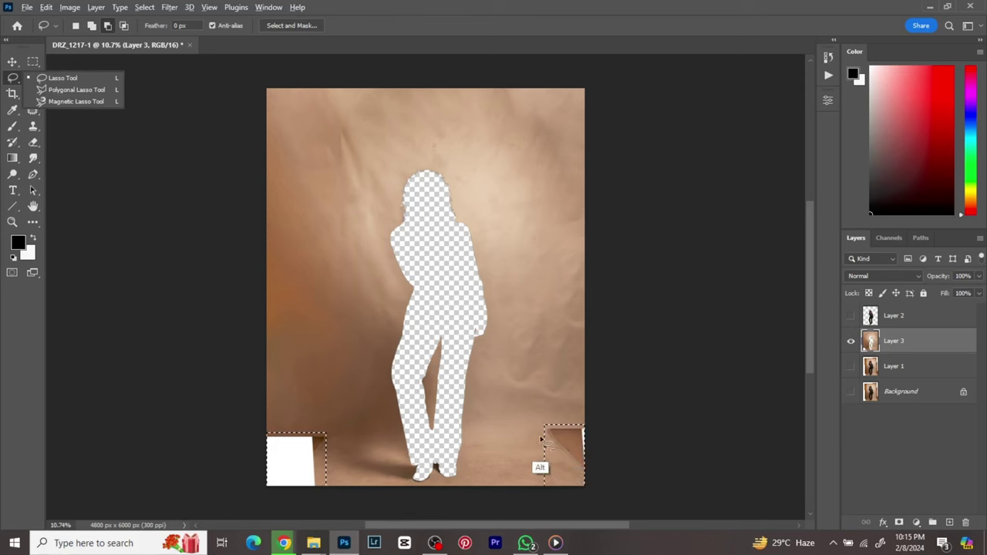
pyautogui.click(542, 440)
pyautogui.moveTo(562, 465)
pyautogui.mouseDown()
pyautogui.moveTo(572, 488)
pyautogui.moveTo(524, 446)
pyautogui.moveTo(507, 500)
pyautogui.mouseUp()
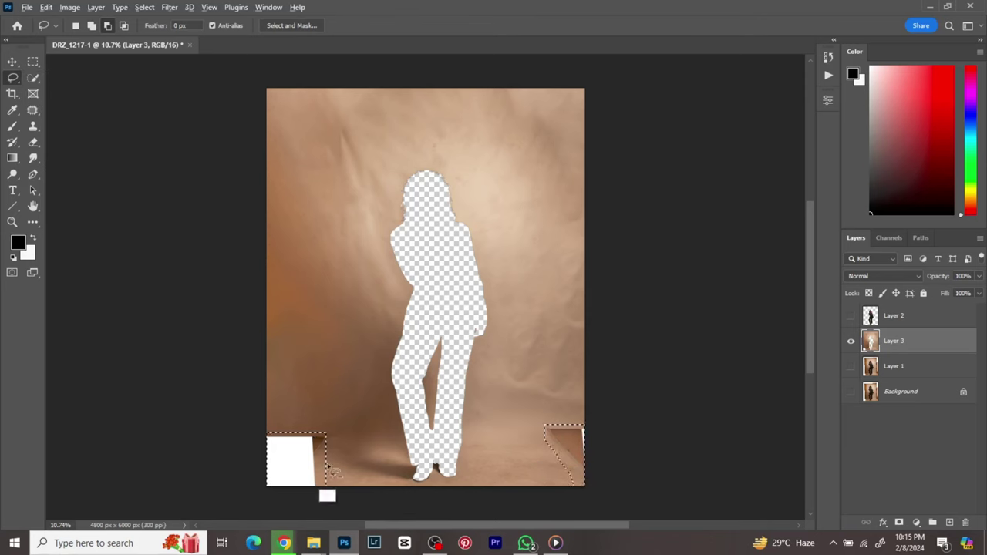
pyautogui.press('shift')
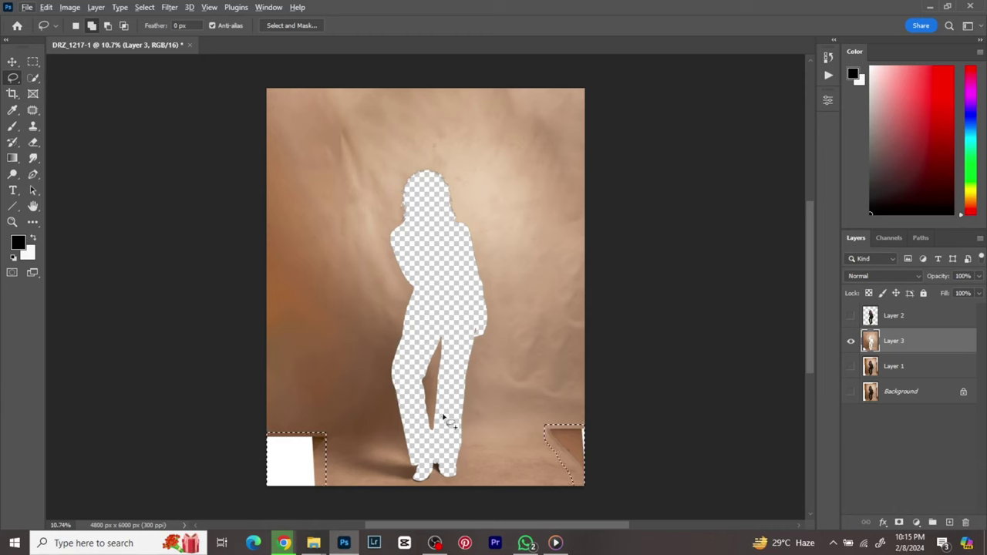
pyautogui.rightClick(311, 444)
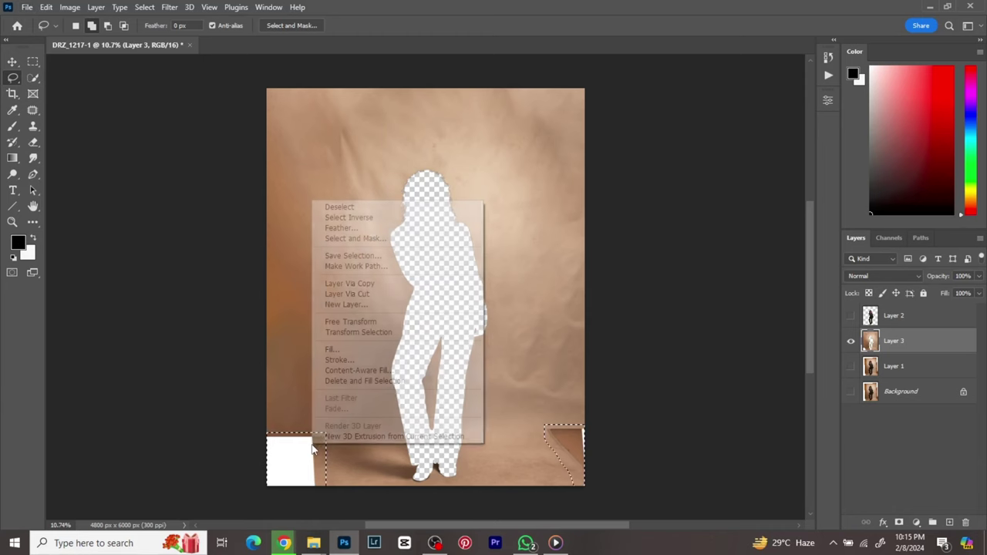
# Step: Content-Aware Fill both corners onto a new layer, excluding the wall with a 900 sampling brush
pyautogui.click(336, 380)
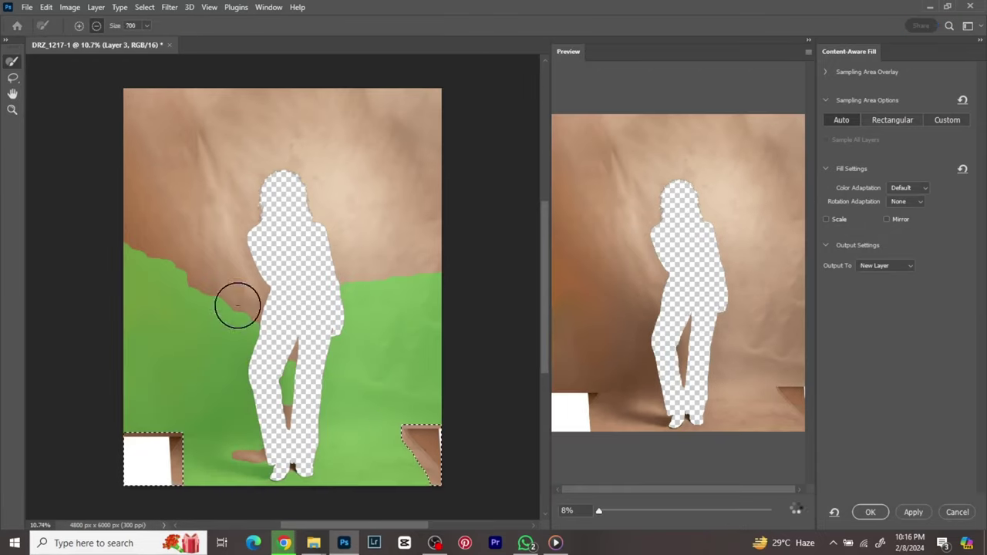
pyautogui.press(']')
pyautogui.press(']')
pyautogui.press(']')
pyautogui.press(']')
pyautogui.moveTo(141, 248)
pyautogui.mouseDown()
pyautogui.moveTo(126, 346)
pyautogui.moveTo(154, 397)
pyautogui.moveTo(117, 408)
pyautogui.moveTo(203, 392)
pyautogui.moveTo(378, 402)
pyautogui.moveTo(450, 388)
pyautogui.moveTo(398, 322)
pyautogui.moveTo(434, 298)
pyautogui.moveTo(400, 333)
pyautogui.moveTo(324, 335)
pyautogui.moveTo(375, 293)
pyautogui.moveTo(291, 336)
pyautogui.moveTo(288, 344)
pyautogui.moveTo(321, 365)
pyautogui.moveTo(172, 347)
pyautogui.moveTo(130, 295)
pyautogui.moveTo(209, 291)
pyautogui.mouseUp()
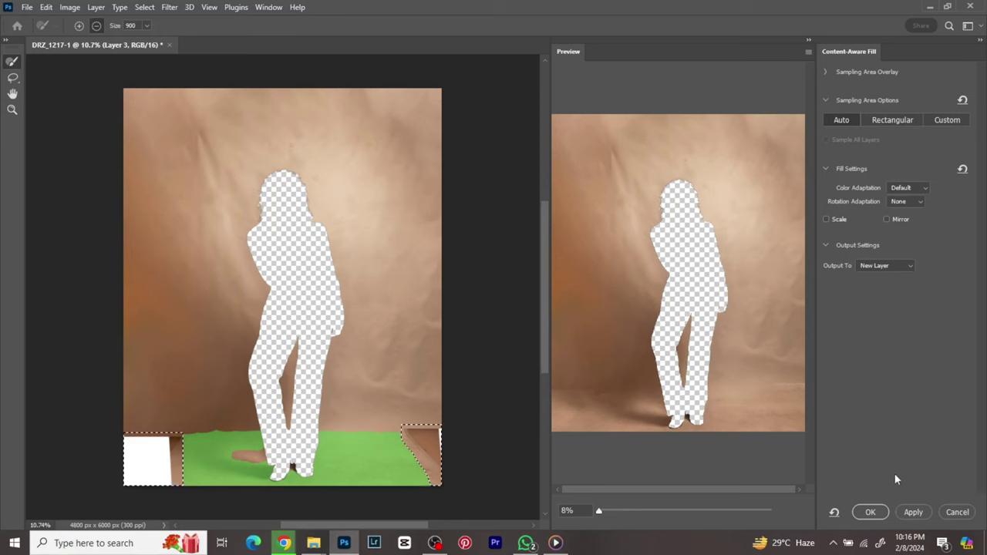
pyautogui.click(869, 514)
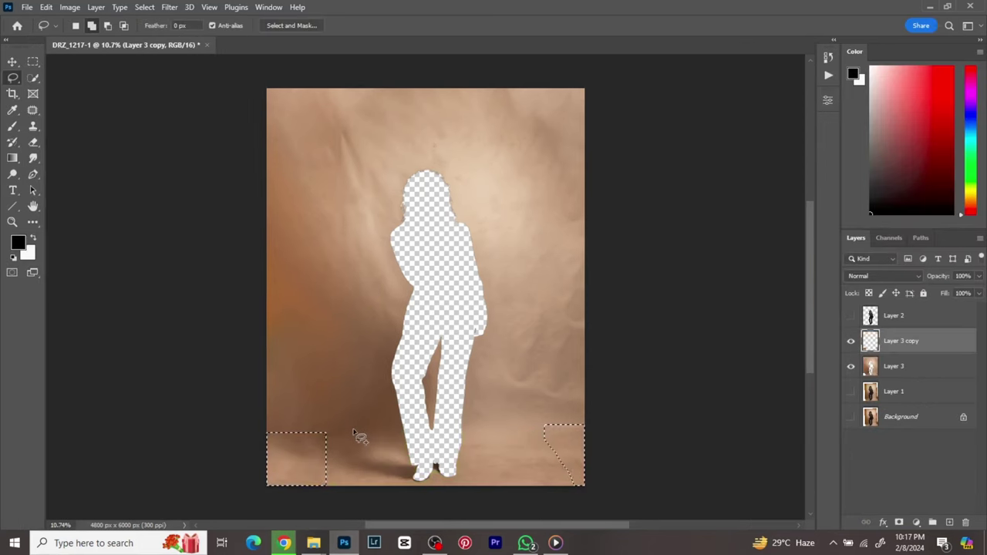
# Step: Deselect, zoom in and toggle the fill patch on and off to check it
pyautogui.rightClick(358, 436)
pyautogui.click(360, 190)
pyautogui.scroll(5, 584, 447)
pyautogui.scroll(5, 540, 420)
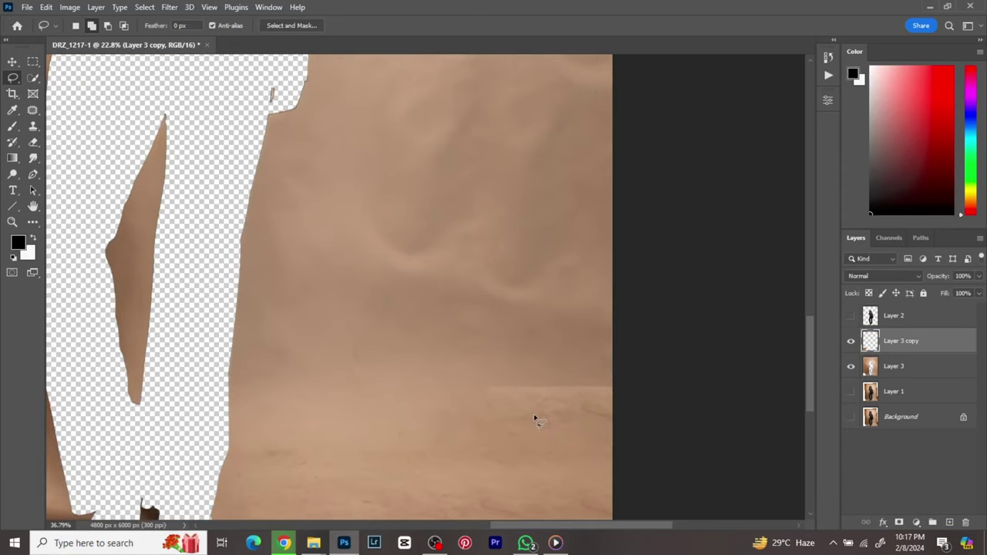
pyautogui.click(851, 341)
pyautogui.click(851, 341)
pyautogui.scroll(-3, 383, 376)
pyautogui.scroll(-4, 383, 377)
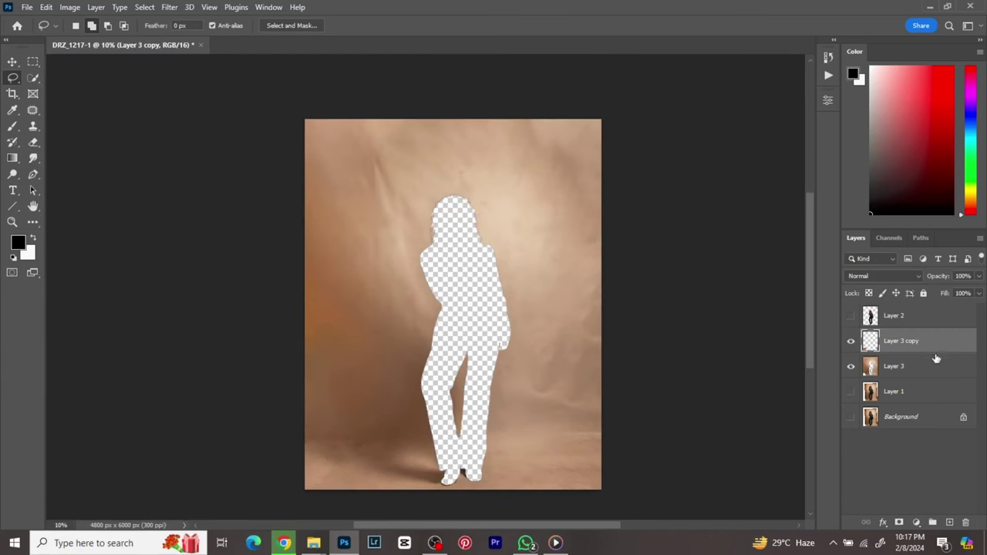
# Step: Clip the corner-patch Layer 3 copy to Layer 3 and merge it down
pyautogui.rightClick(949, 353)
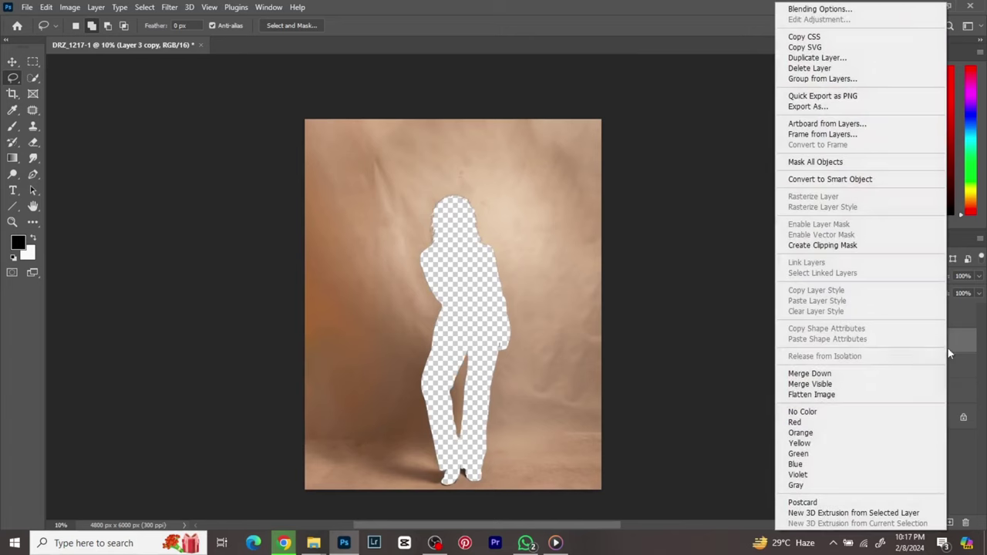
pyautogui.click(831, 249)
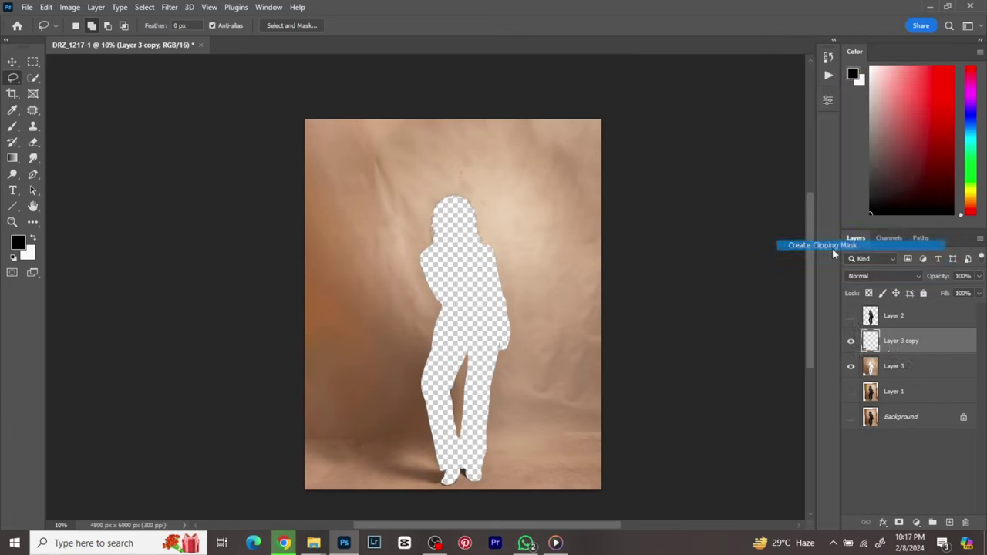
pyautogui.rightClick(957, 377)
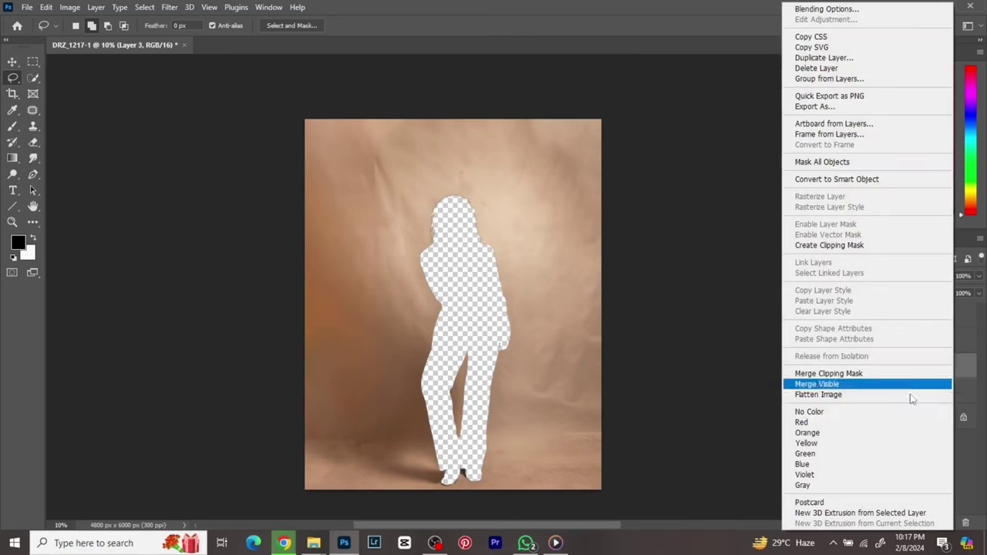
pyautogui.click(840, 374)
# Step: Rename Layer 2 to 'subject layer' and begin renaming Layer 3 to 'background layer'
pyautogui.doubleClick(891, 314)
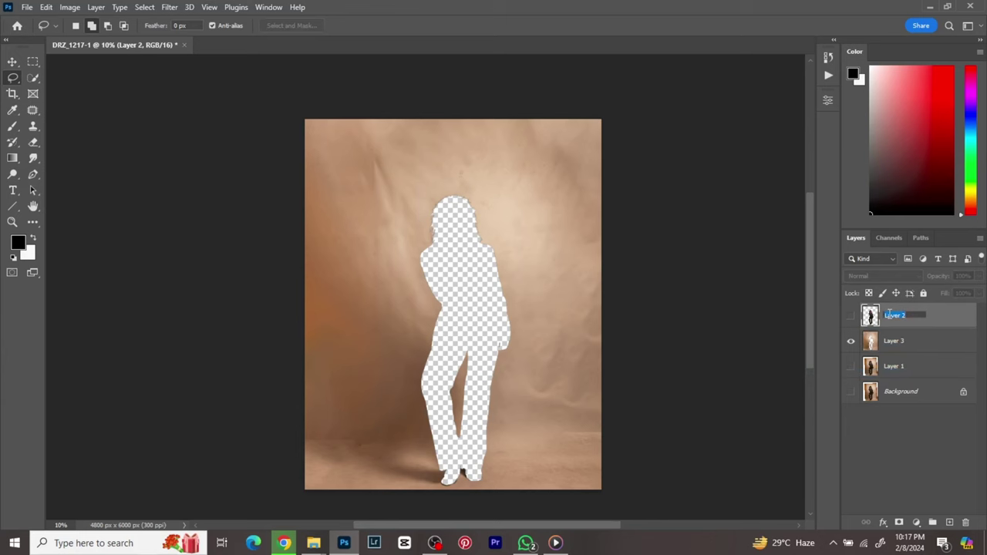
pyautogui.write('s')
pyautogui.write('ubject layer')
pyautogui.doubleClick(895, 341)
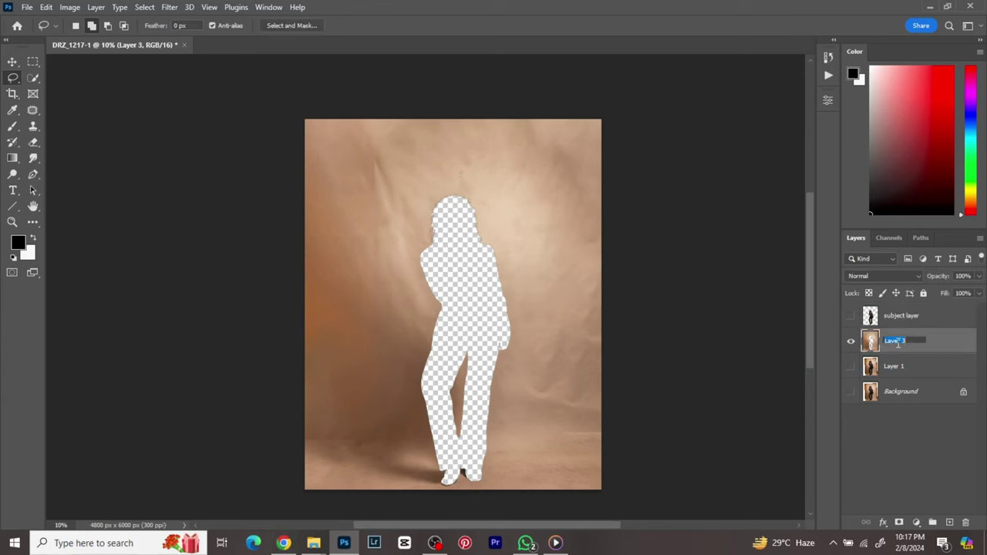
pyautogui.write('background l')
# Step: Confirm the 'background layer' name and duplicate the layer with Ctrl+J
pyautogui.press('Return')
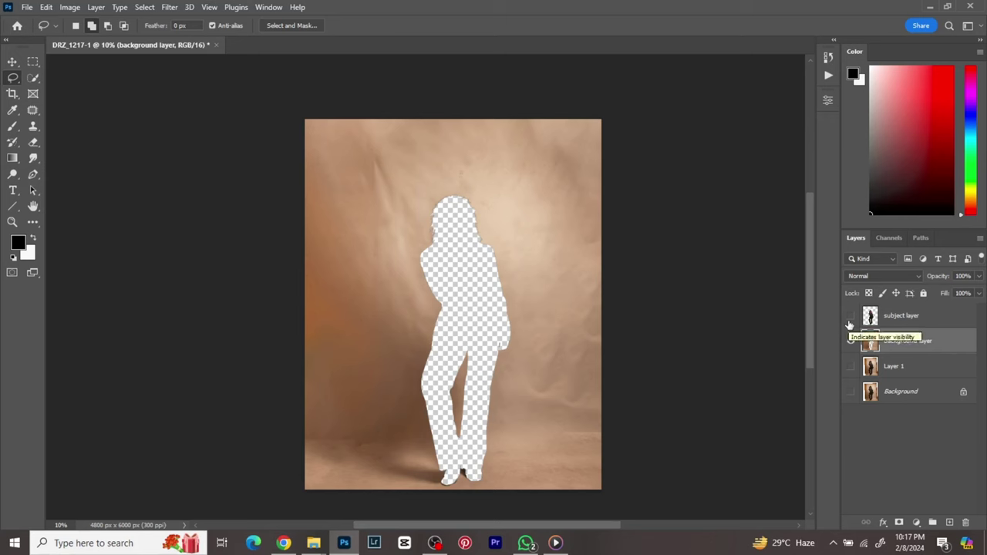
pyautogui.hotkey('ctrl', 'j')
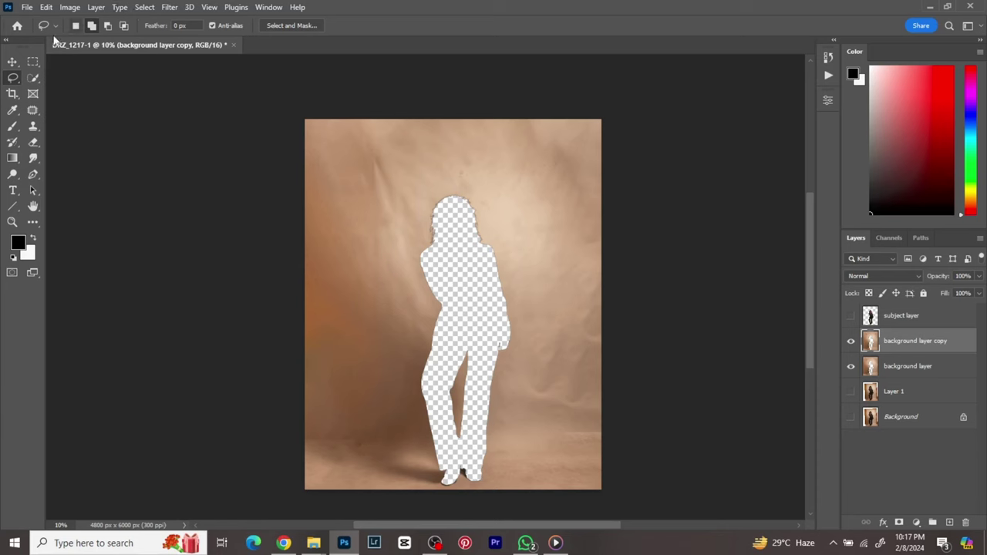
pyautogui.click(18, 63)
pyautogui.click(169, 8)
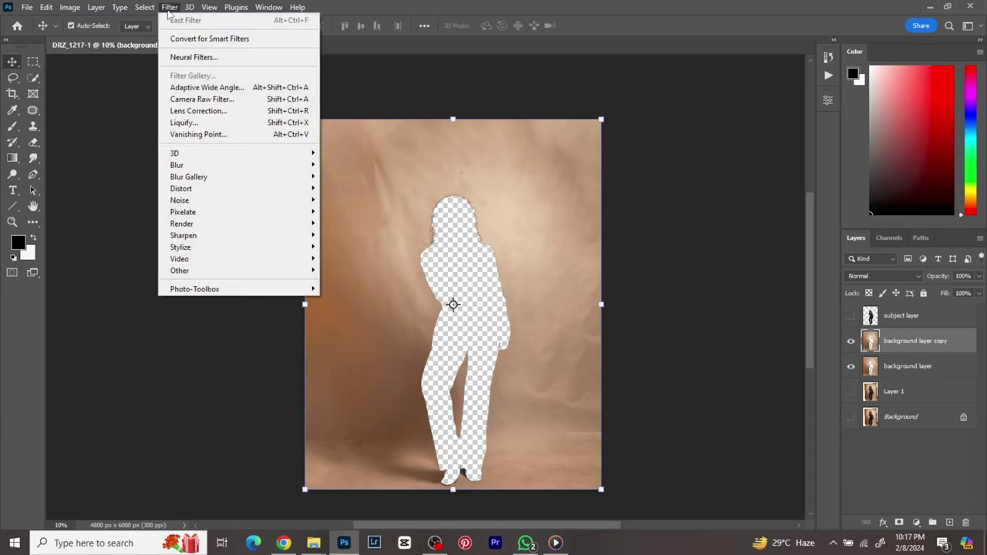
# Step: Apply a 120-pixel Gaussian Blur to background layer copy, checking it against the preview
pyautogui.moveTo(194, 169)
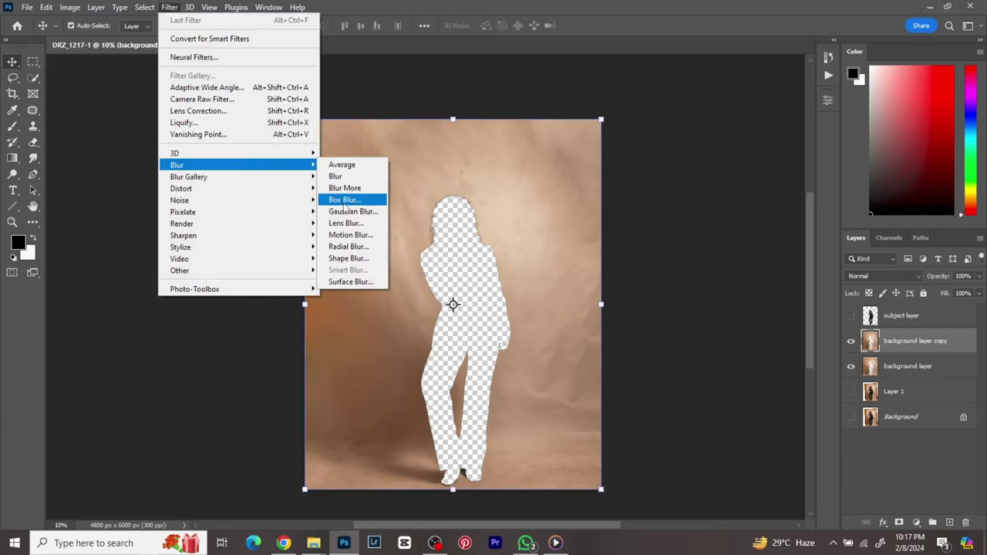
pyautogui.click(349, 211)
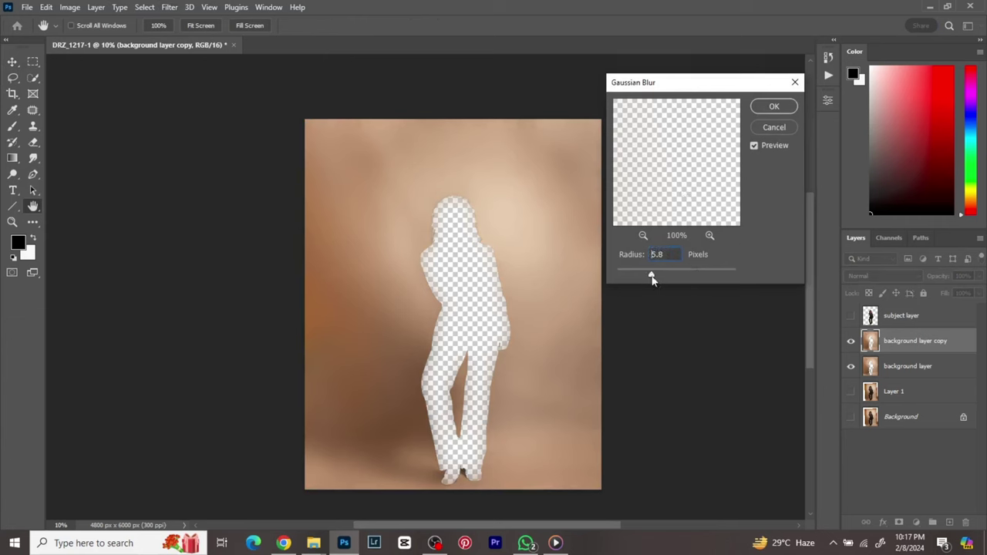
pyautogui.moveTo(652, 279); pyautogui.dragTo(689, 276)
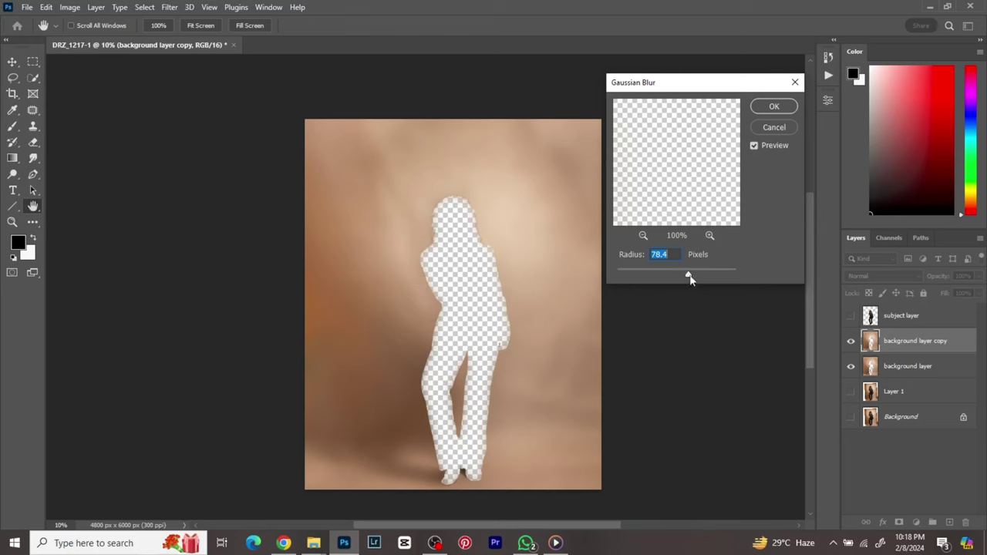
pyautogui.moveTo(690, 276); pyautogui.dragTo(698, 276)
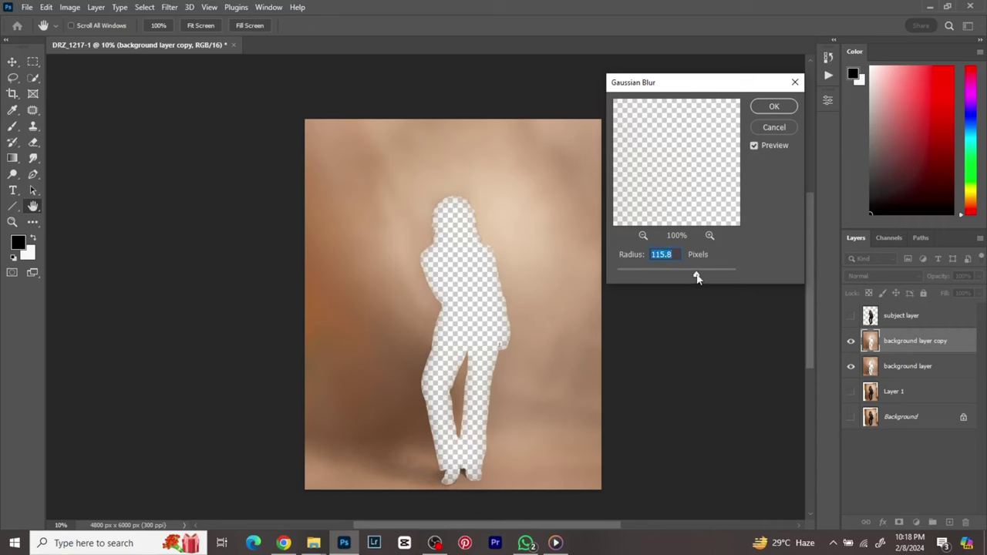
pyautogui.moveTo(697, 276); pyautogui.dragTo(699, 277)
pyautogui.write('120')
pyautogui.click(756, 146)
pyautogui.click(755, 146)
pyautogui.click(773, 106)
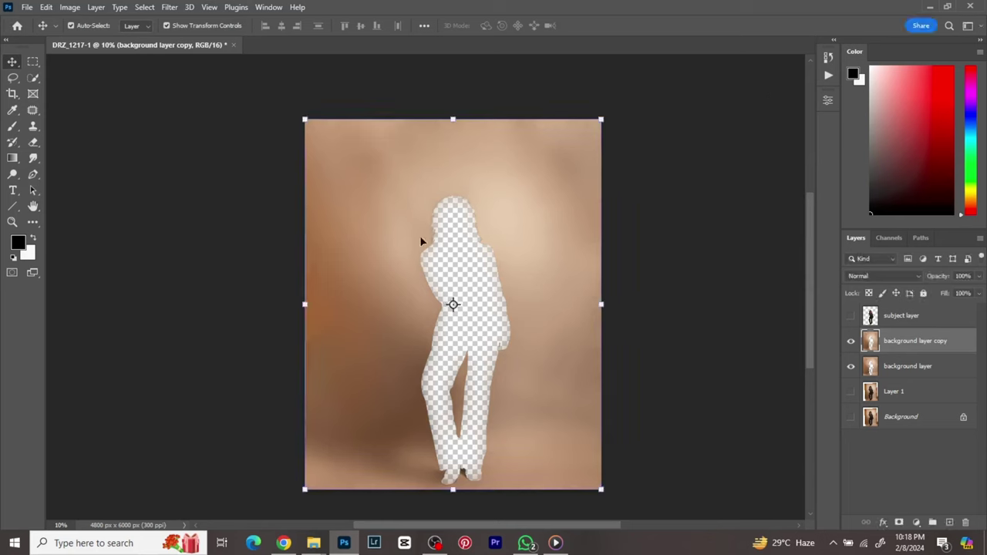
# Step: Clip the blurred copy to background layer and merge the clipping mask down
pyautogui.rightClick(955, 348)
pyautogui.click(823, 246)
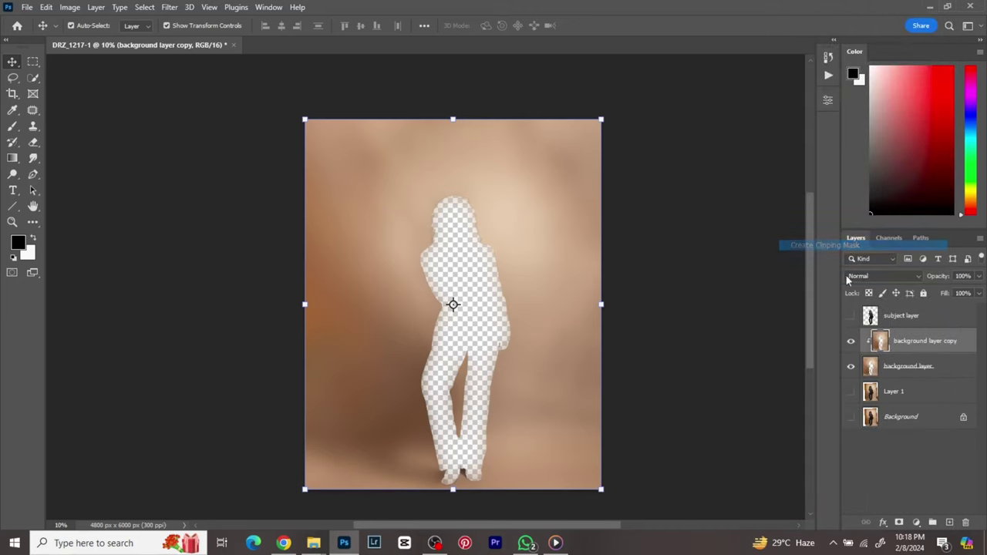
pyautogui.rightClick(942, 368)
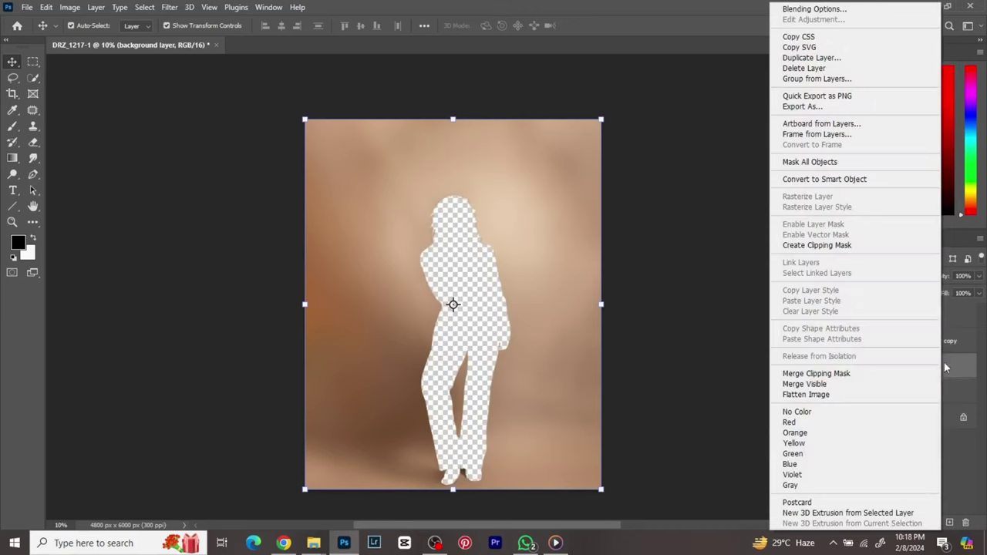
pyautogui.click(942, 373)
# Step: Turn subject layer and Layer 1 back on, comparing against the original Background
pyautogui.click(851, 316)
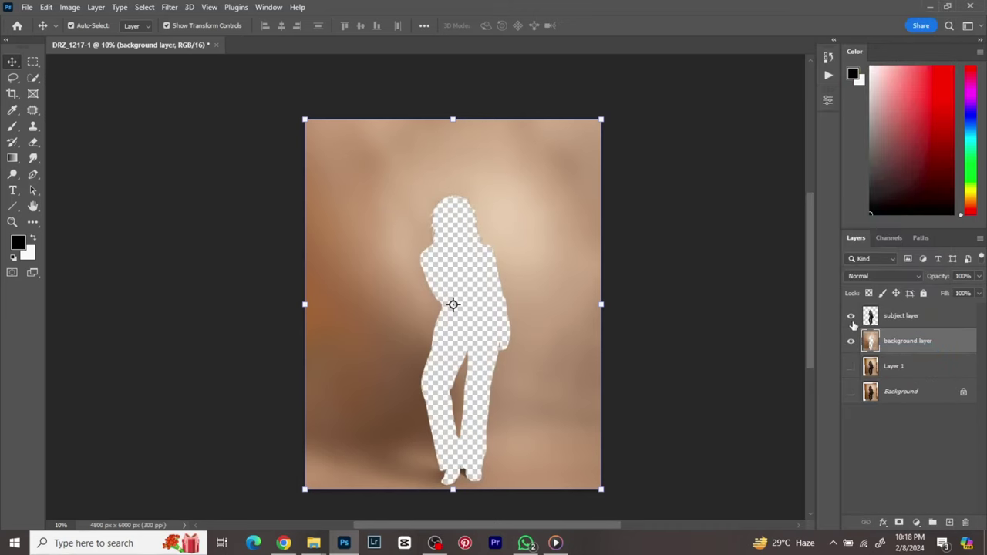
pyautogui.click(851, 366)
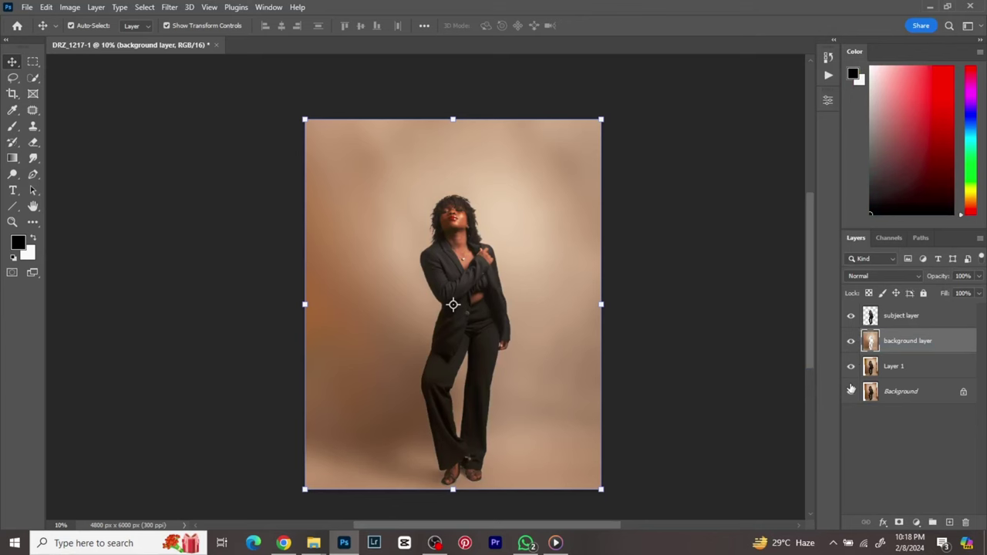
pyautogui.keyDown('alt'); pyautogui.click(851, 391); pyautogui.keyUp('alt')
pyautogui.keyDown('alt'); pyautogui.click(851, 391); pyautogui.keyUp('alt')
pyautogui.keyDown('alt'); pyautogui.click(851, 391); pyautogui.keyUp('alt')
pyautogui.keyDown('alt'); pyautogui.click(850, 391); pyautogui.keyUp('alt')
# Step: Alt-drag a duplicate of background layer and open it in the Camera Raw Filter
pyautogui.moveTo(444, 330); pyautogui.dragTo(454, 336)
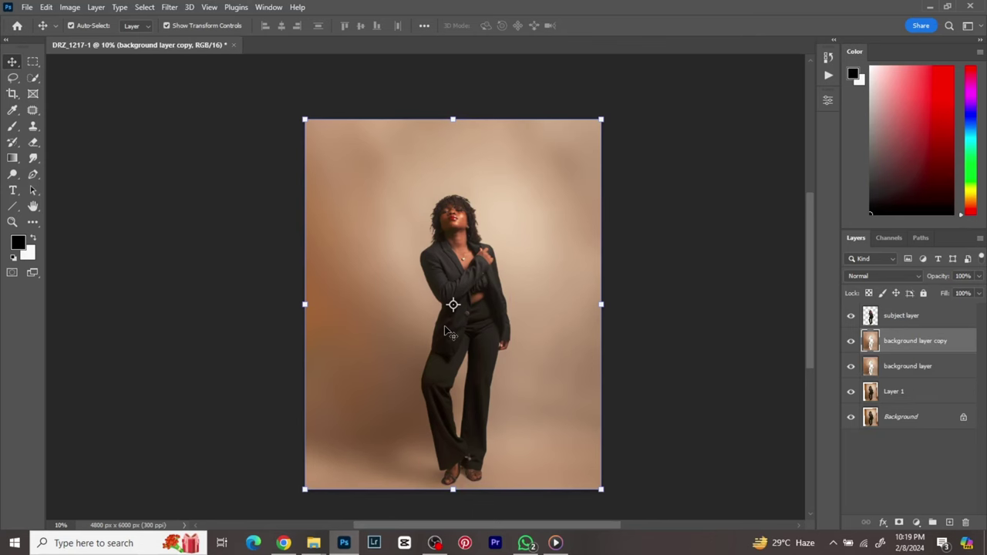
pyautogui.click(168, 7)
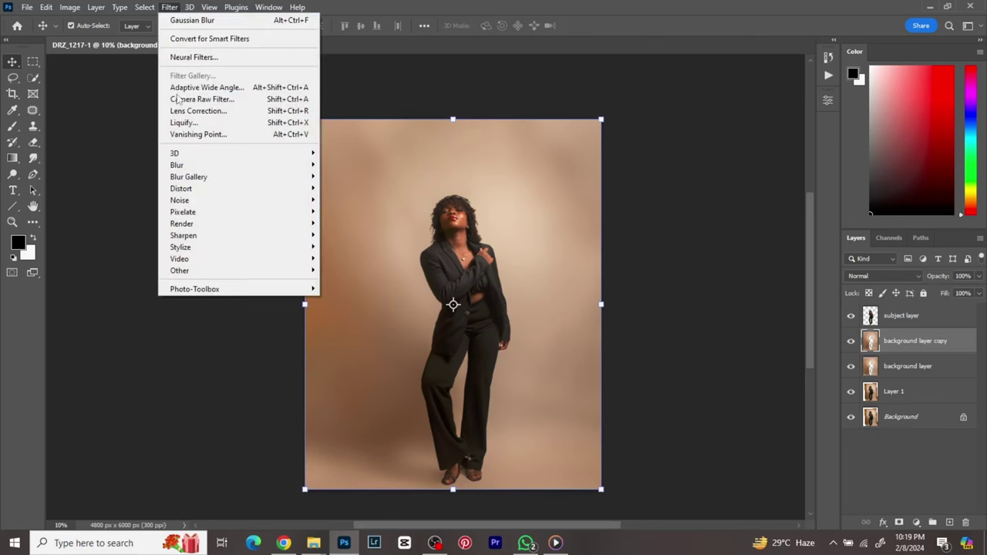
pyautogui.click(178, 100)
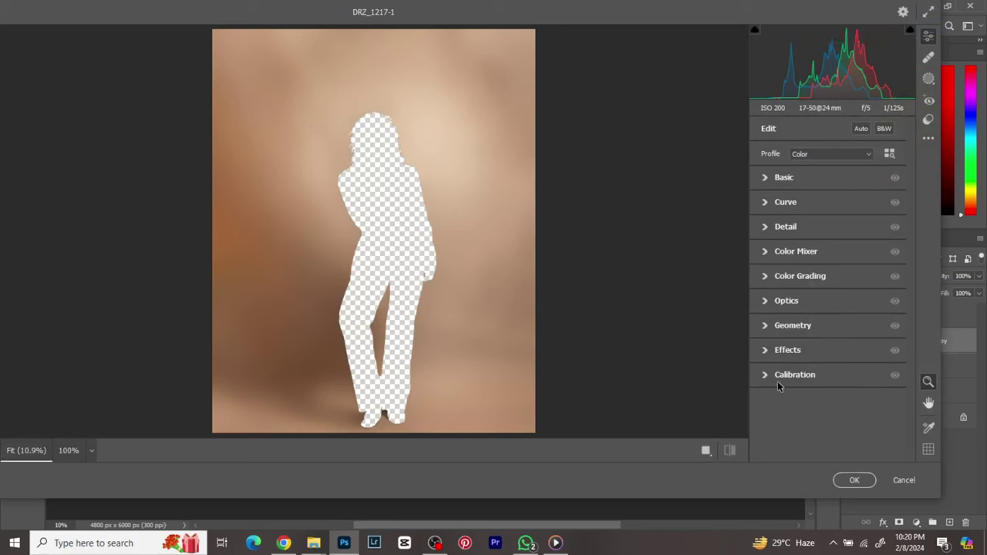
# Step: Set the Camera Raw Effects grain to Grain 30, Size 40, Roughness 60
pyautogui.click(766, 353)
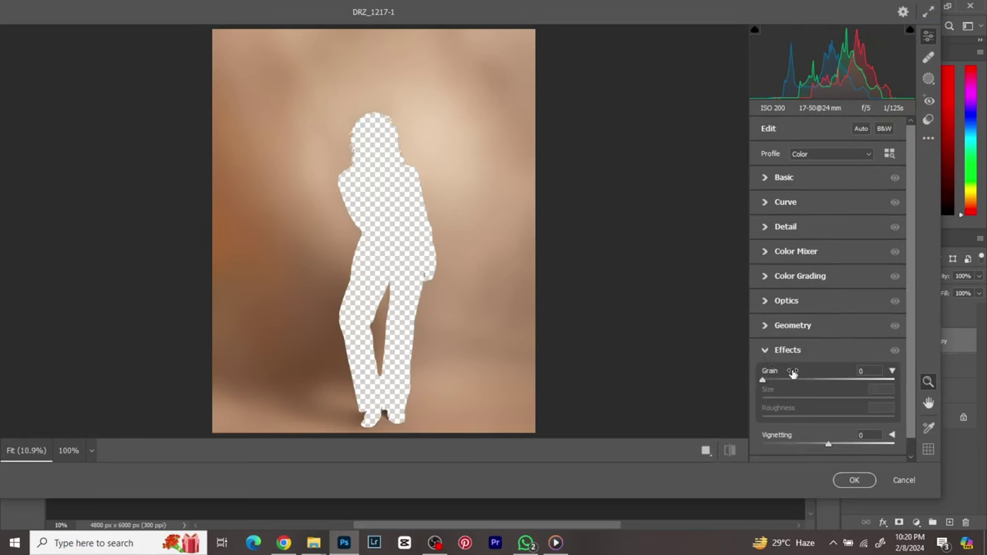
pyautogui.click(775, 358)
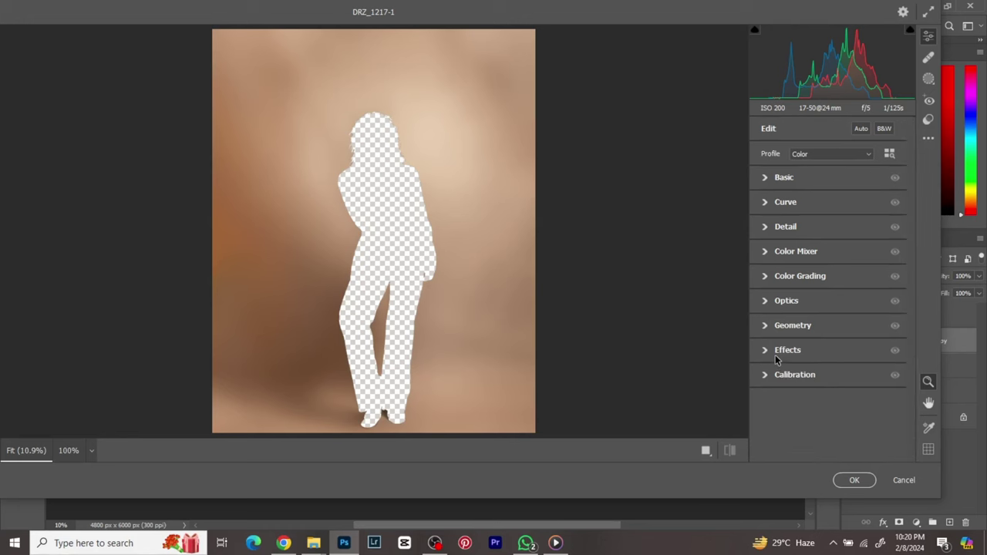
pyautogui.click(776, 358)
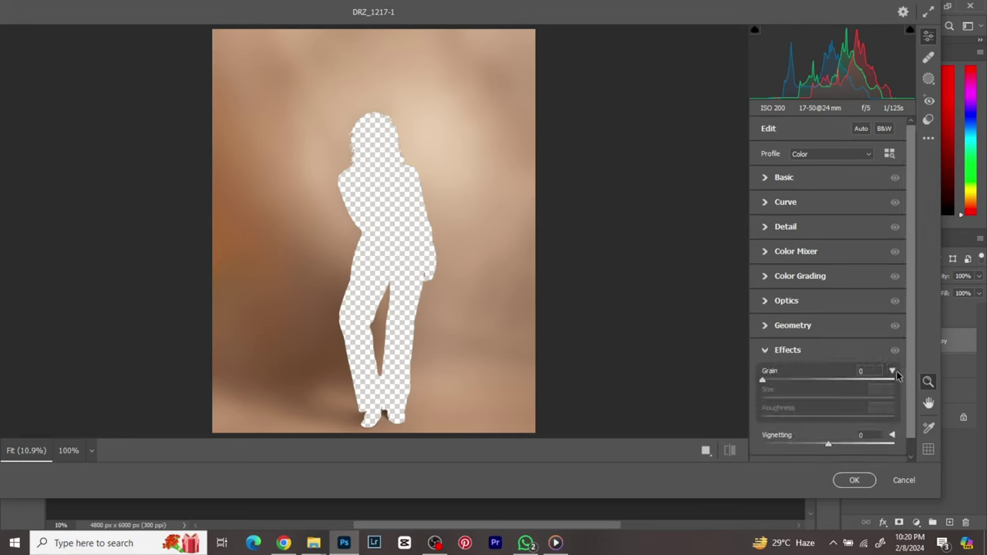
pyautogui.click(892, 372)
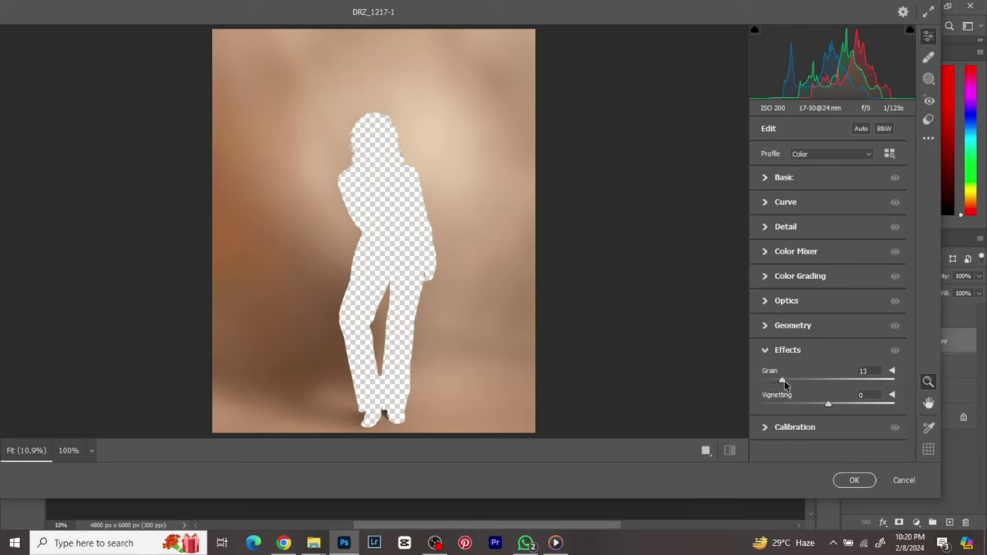
pyautogui.moveTo(784, 381); pyautogui.dragTo(798, 384)
pyautogui.click(893, 371)
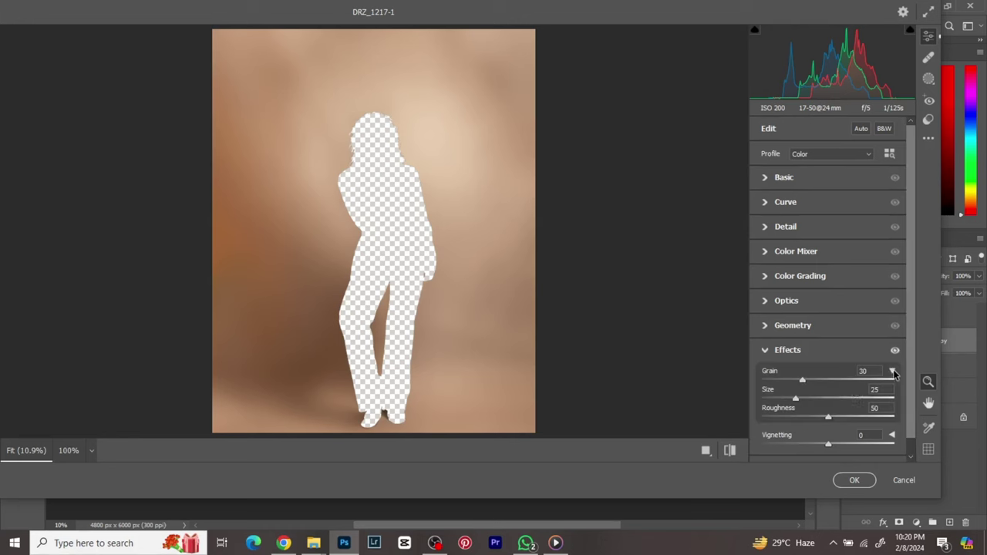
pyautogui.moveTo(796, 397); pyautogui.dragTo(843, 415)
# Step: Inspect the grain at 100% with effects toggled, then apply the filter
pyautogui.click(319, 117)
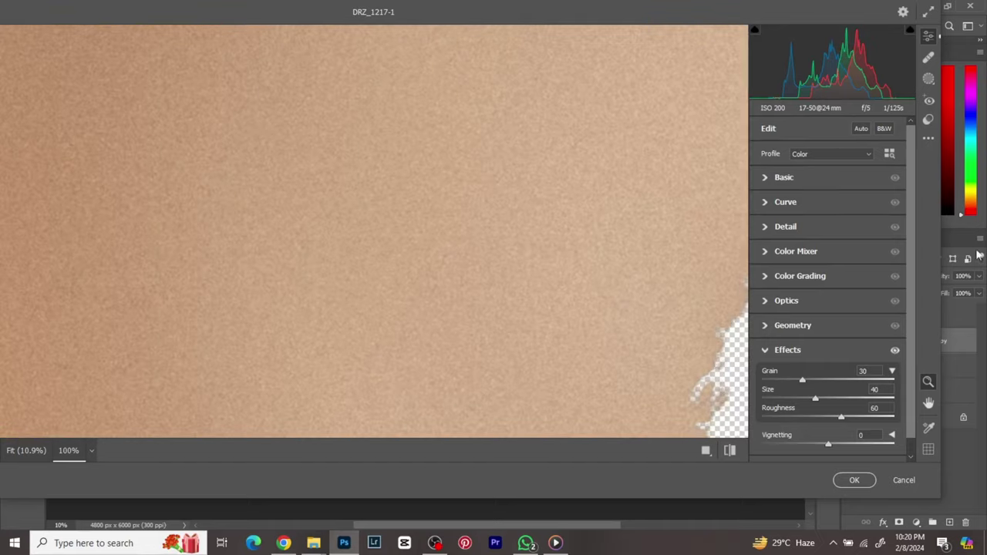
pyautogui.click(895, 350)
pyautogui.click(894, 351)
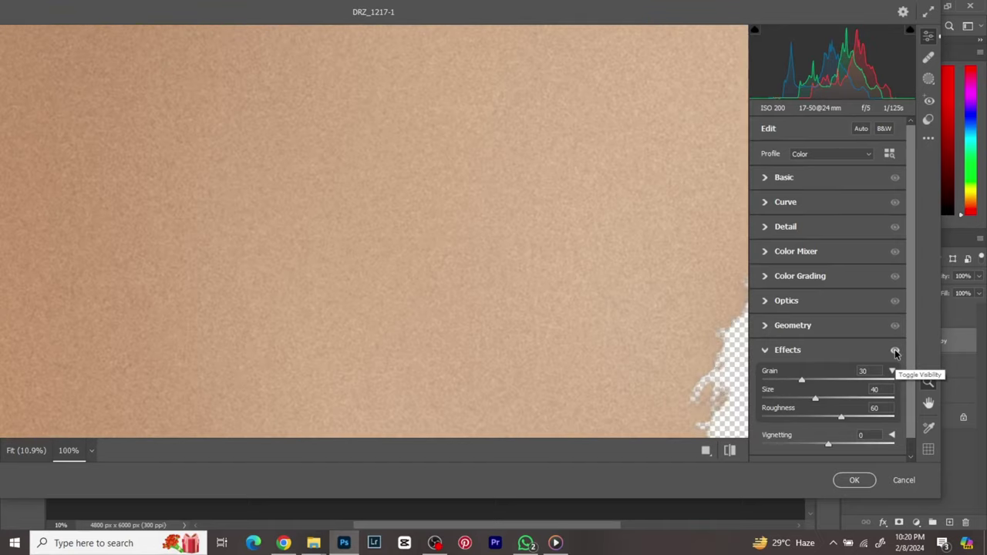
pyautogui.click(895, 351)
pyautogui.click(895, 350)
pyautogui.click(849, 349)
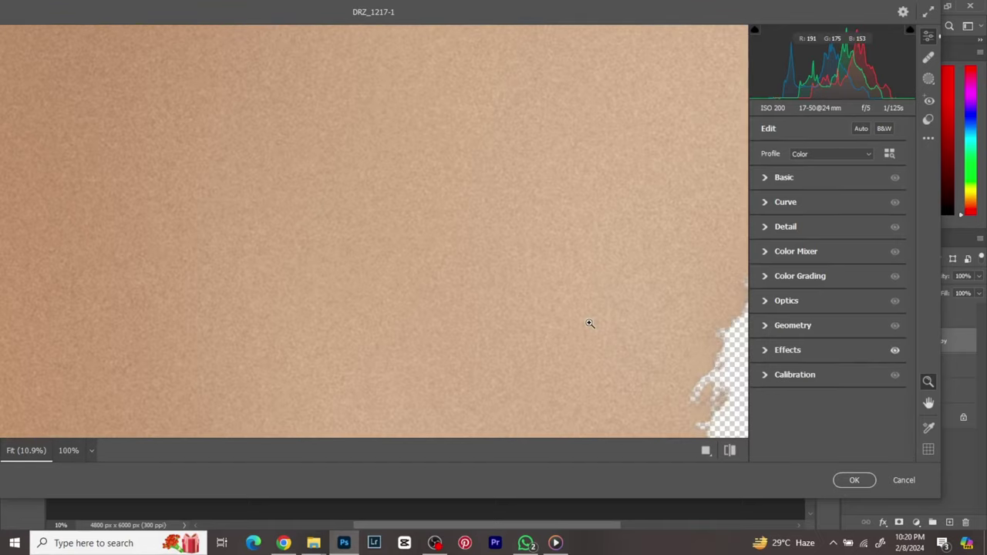
pyautogui.click(588, 324)
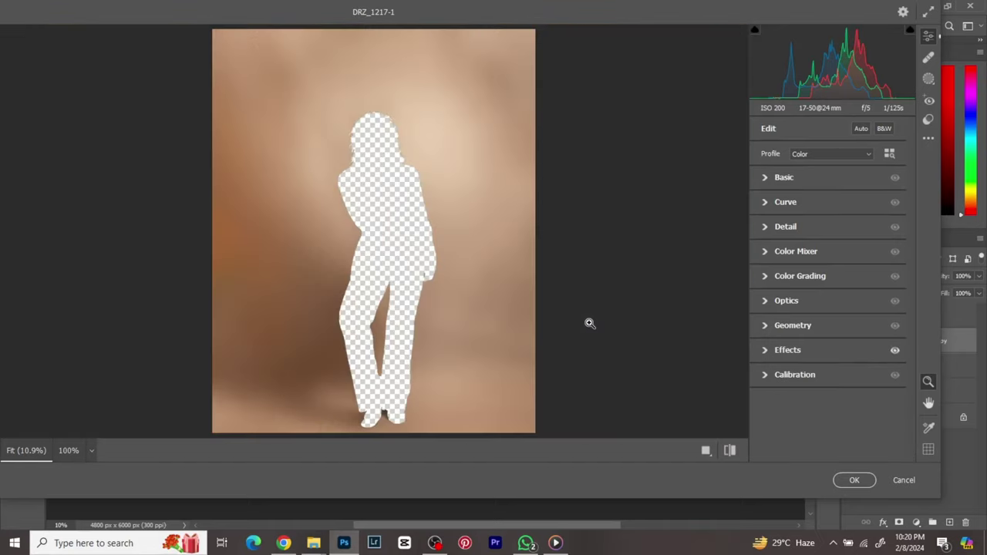
pyautogui.click(854, 480)
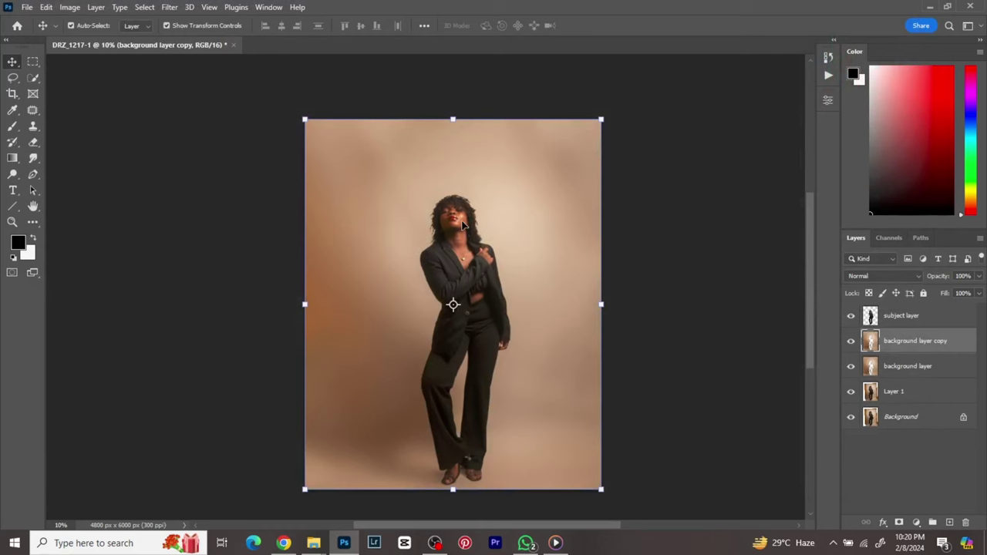
# Step: Clip the grainy copy to background layer and merge it down
pyautogui.rightClick(961, 340)
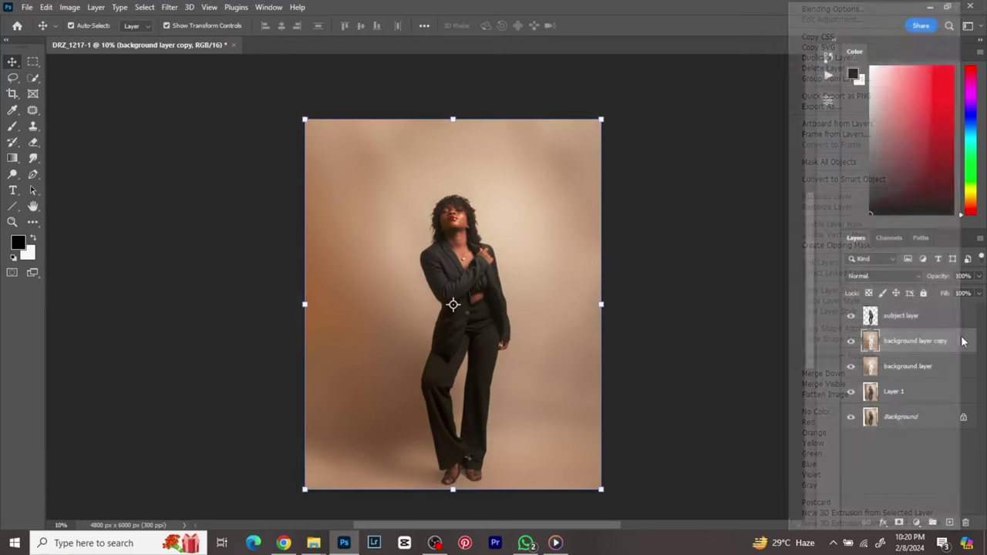
pyautogui.click(833, 246)
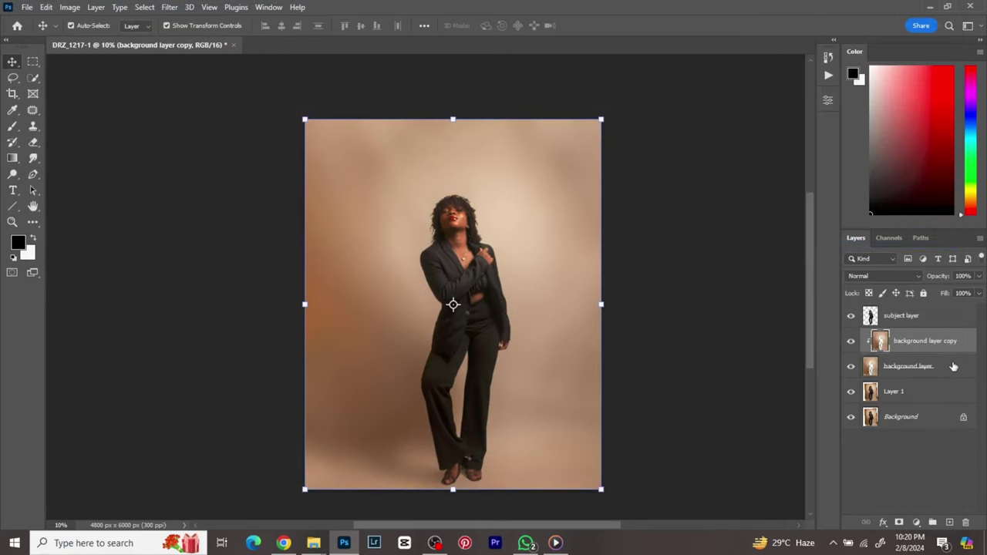
pyautogui.rightClick(953, 362)
pyautogui.click(867, 377)
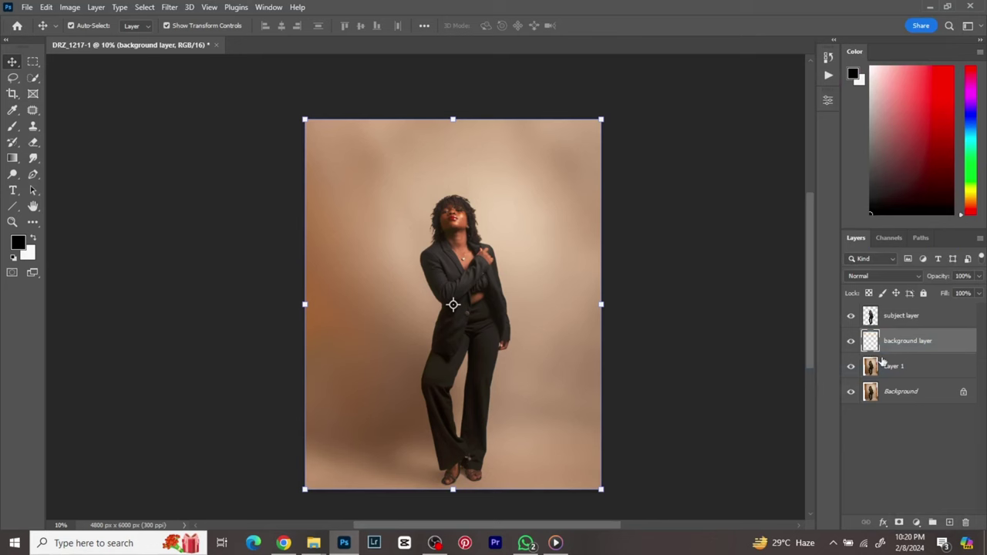
# Step: Group subject layer, background layer and Layer 1 into a group named 'bg'
pyautogui.click(918, 318)
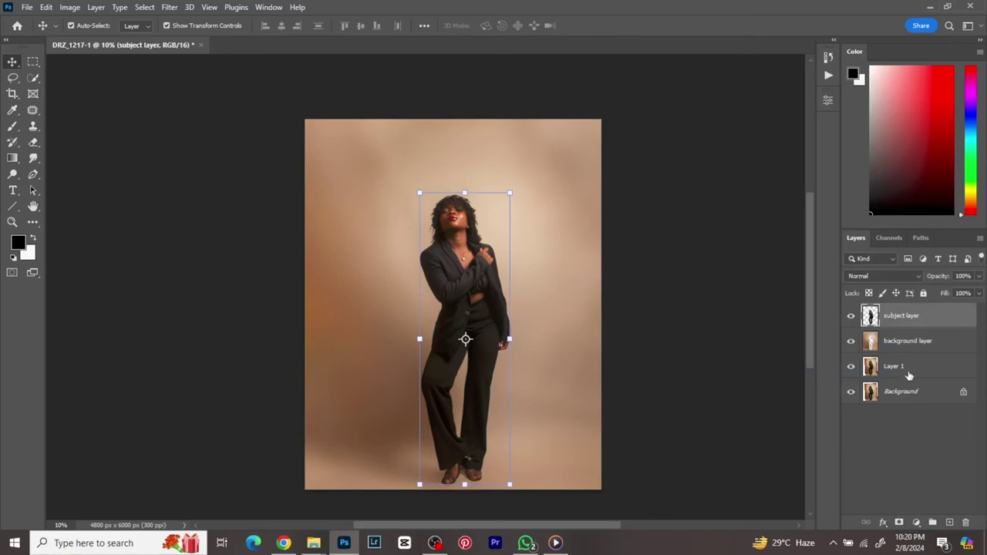
pyautogui.keyDown('shift'); pyautogui.click(907, 377); pyautogui.keyUp('shift')
pyautogui.click(933, 523)
pyautogui.doubleClick(898, 310)
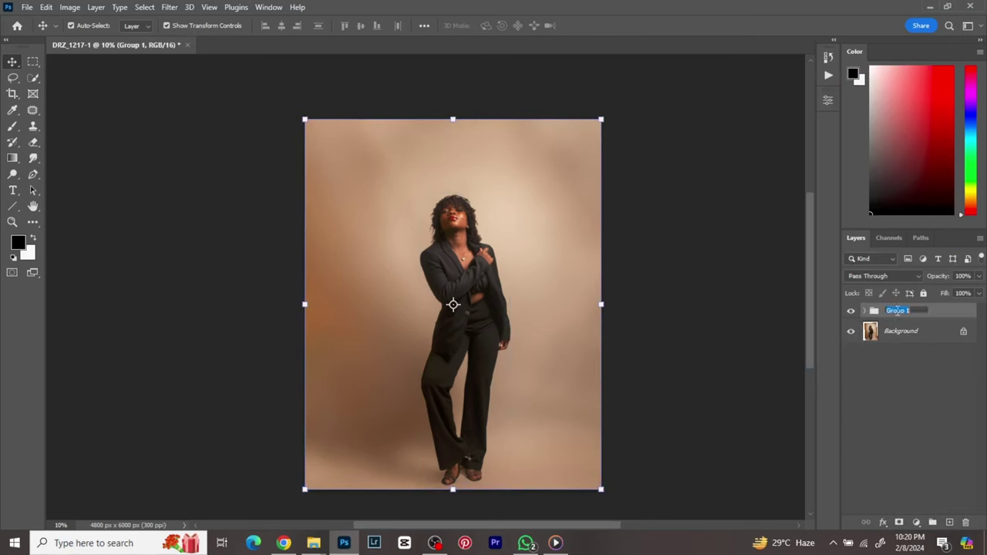
pyautogui.write('bo')
pyautogui.press('Return')
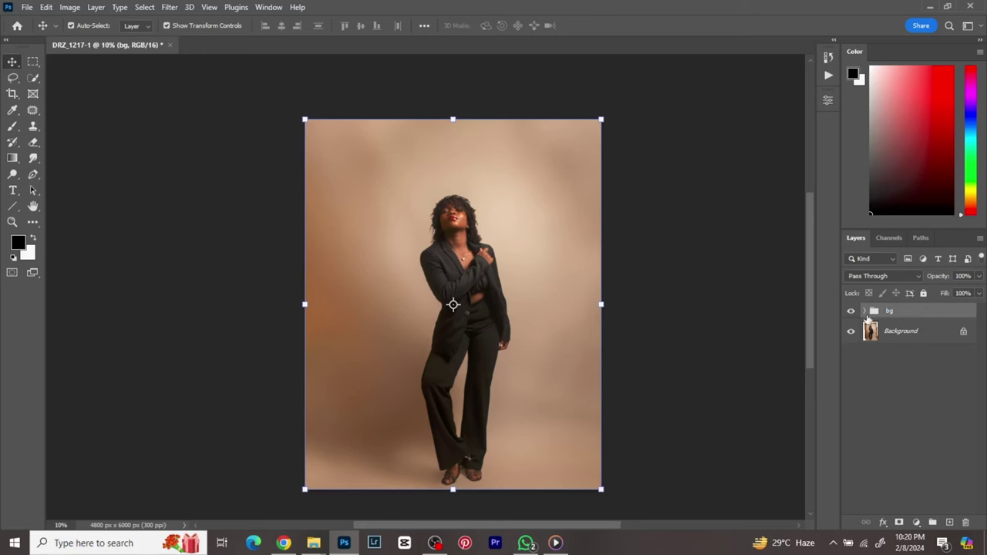
pyautogui.click(864, 310)
pyautogui.click(895, 334)
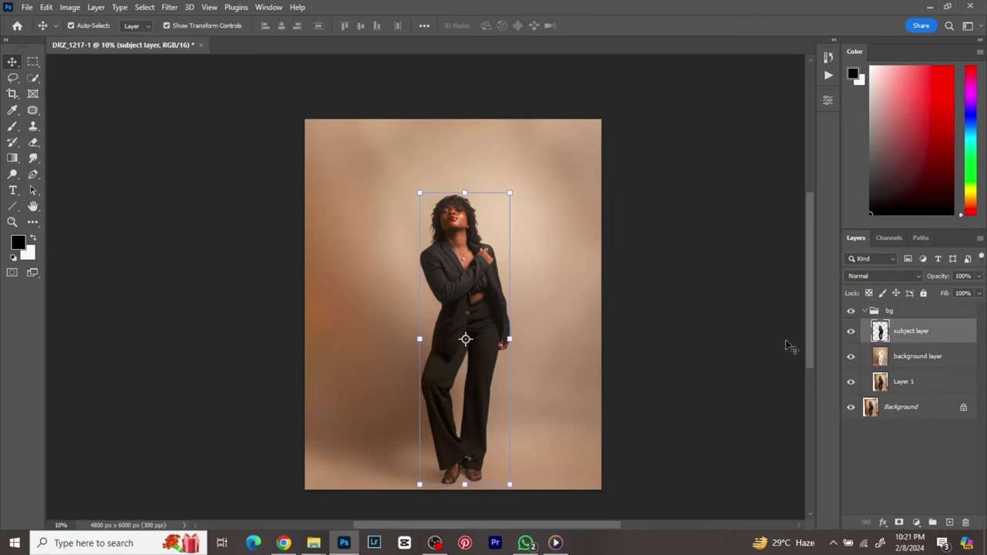
# Step: Zoom into the face and patch away the blemish on the cheek with the Patch tool
pyautogui.scroll(6, 463, 202)
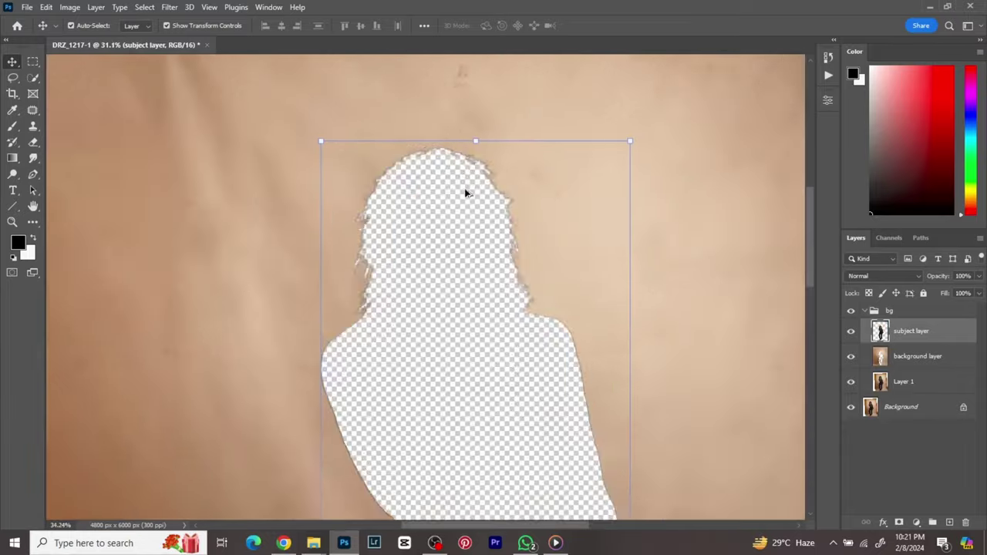
pyautogui.scroll(8, 467, 200)
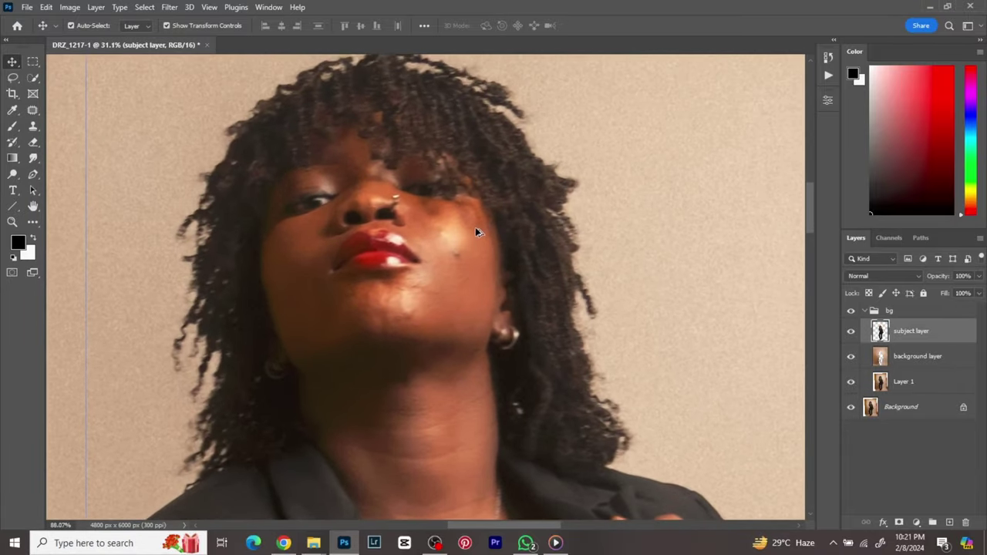
pyautogui.scroll(2, 475, 226)
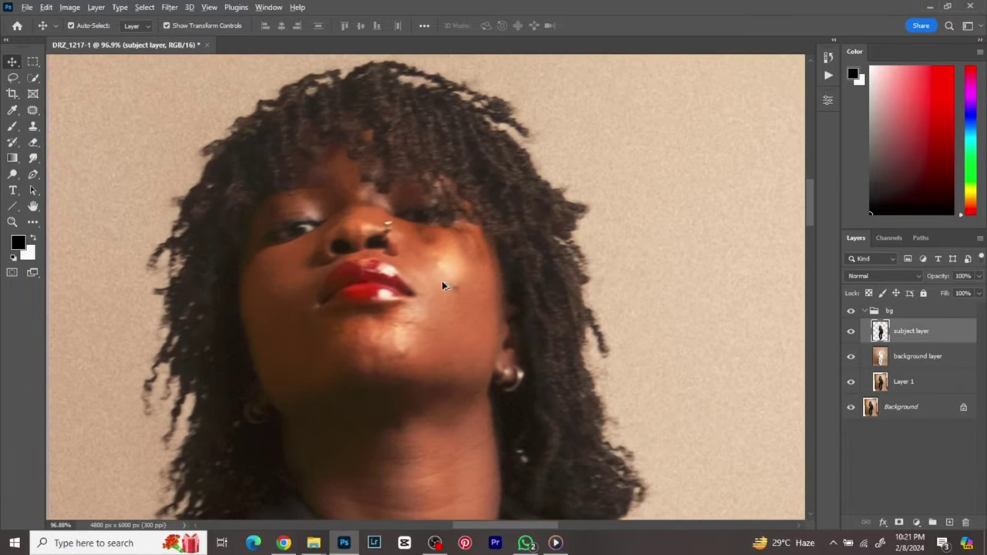
pyautogui.scroll(1, 442, 282)
pyautogui.click(34, 110)
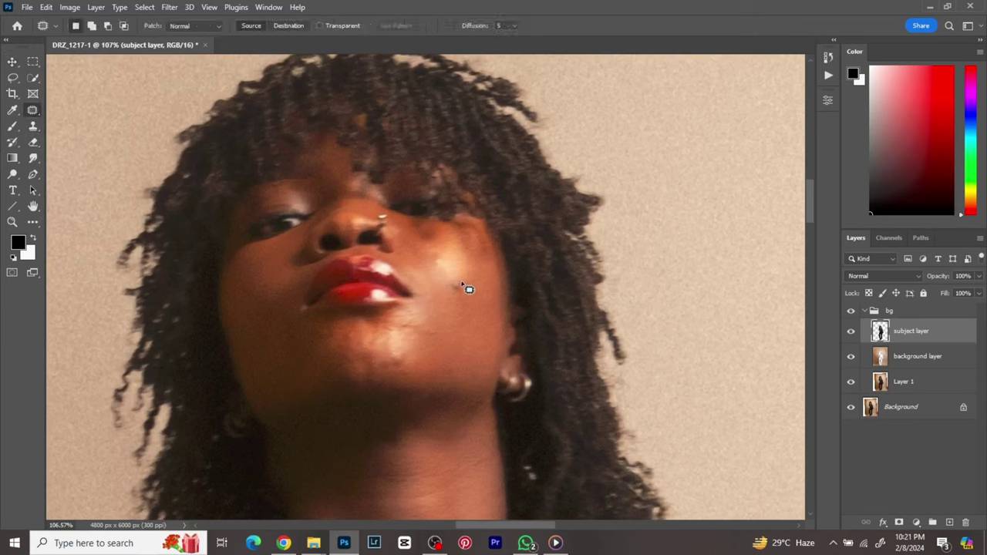
pyautogui.moveTo(454, 281)
pyautogui.mouseDown()
pyautogui.moveTo(463, 334)
pyautogui.moveTo(405, 368)
pyautogui.moveTo(408, 359)
pyautogui.moveTo(406, 371)
pyautogui.moveTo(402, 359)
pyautogui.mouseUp()
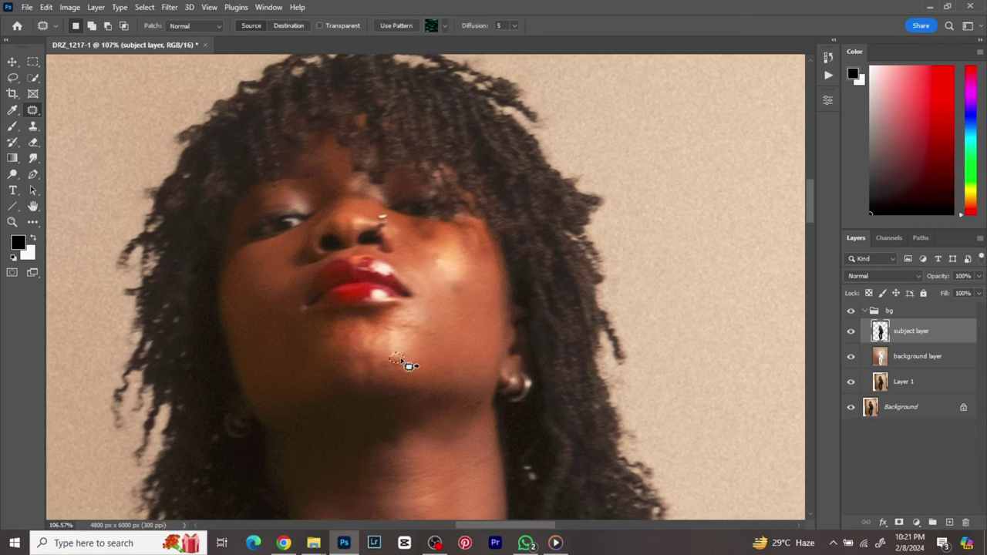
pyautogui.hotkey('ctrl', 'd')
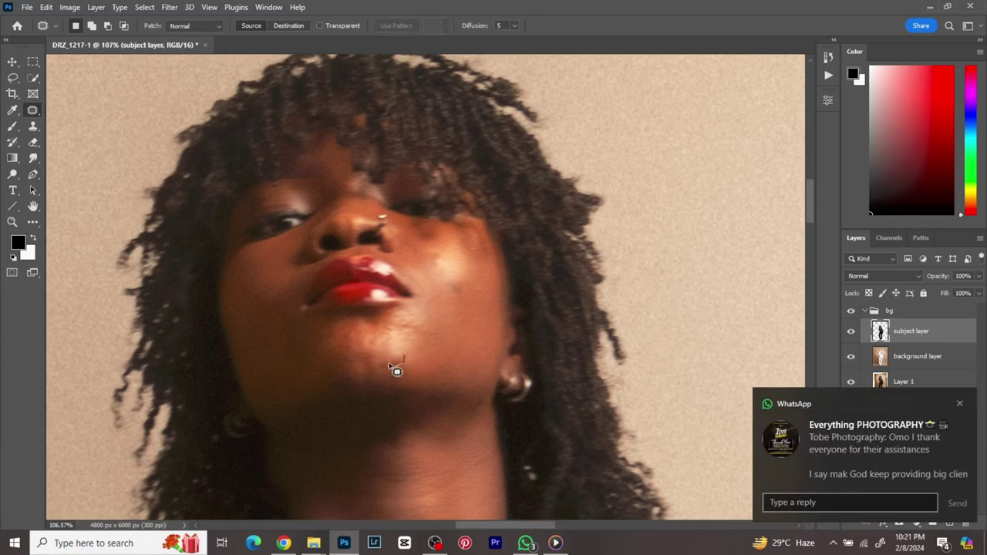
# Step: Patch away the chin blemish, then return the view to the full figure
pyautogui.moveTo(395, 370); pyautogui.dragTo(391, 366)
pyautogui.hotkey('ctrl', 'd')
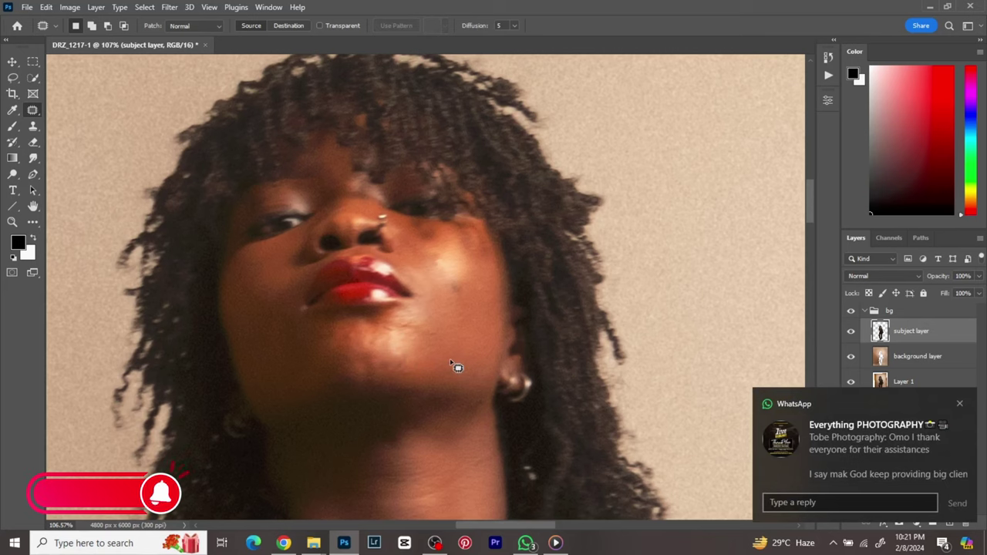
pyautogui.scroll(-6, 462, 360)
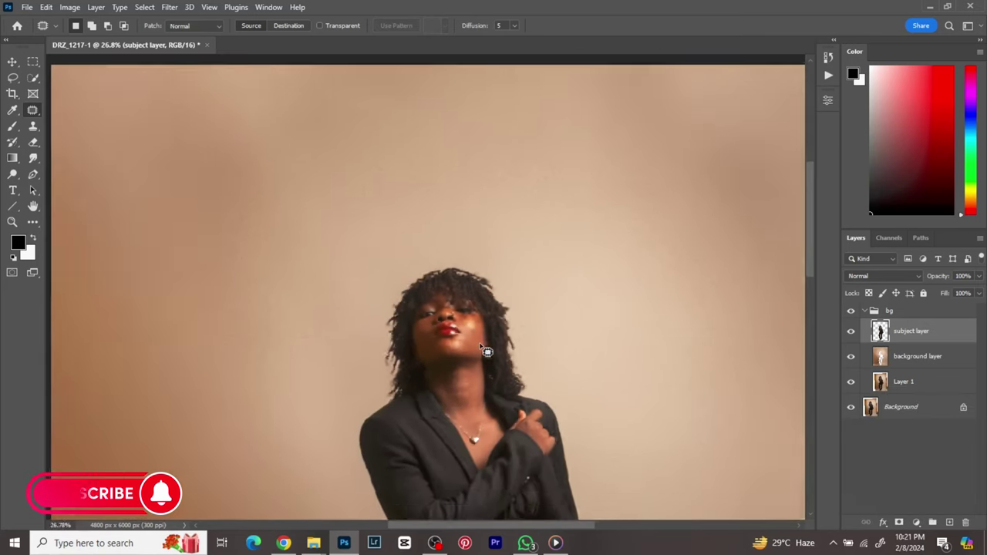
pyautogui.scroll(-3, 488, 346)
pyautogui.moveTo(498, 397); pyautogui.dragTo(469, 255)
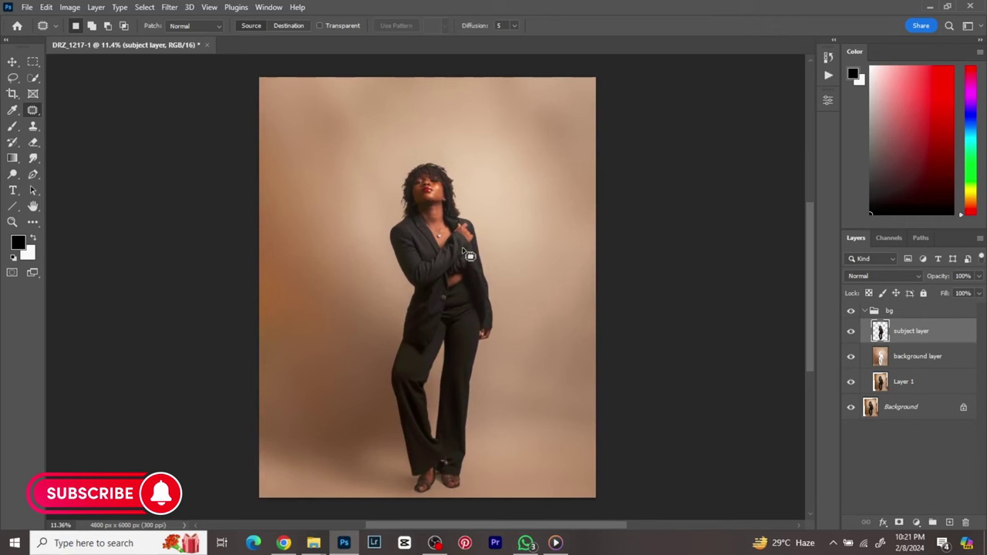